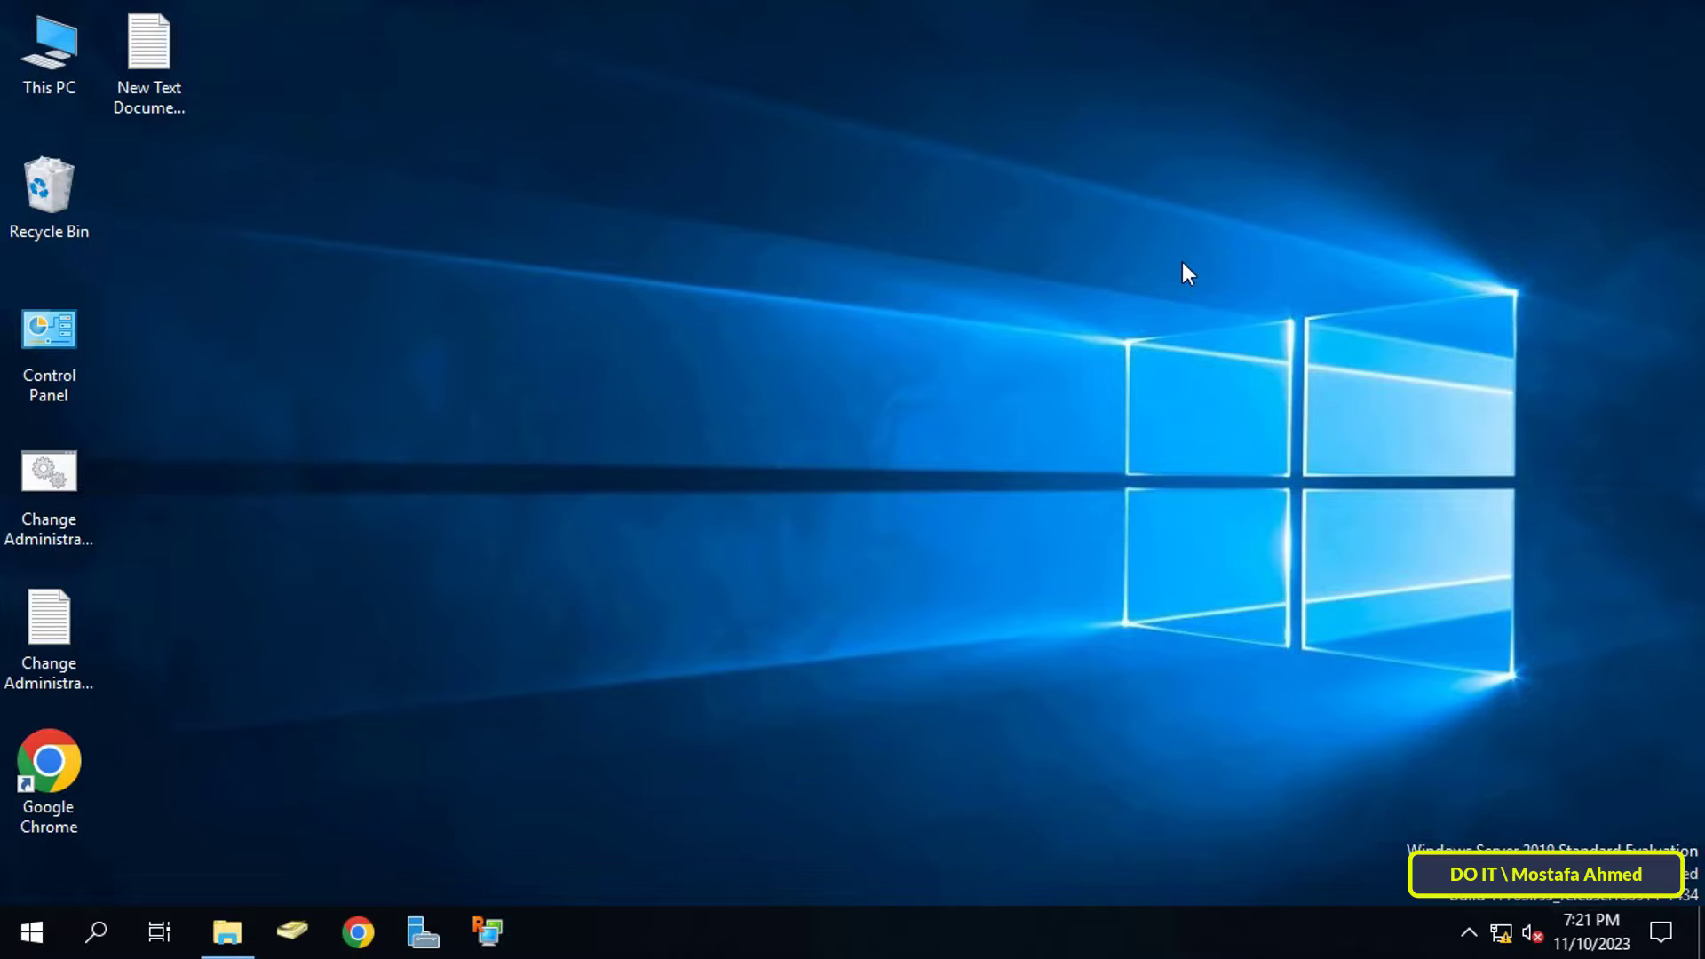
# Step: Open File Explorer at This PC with the Win+E shortcut
pyautogui.press('super+e')
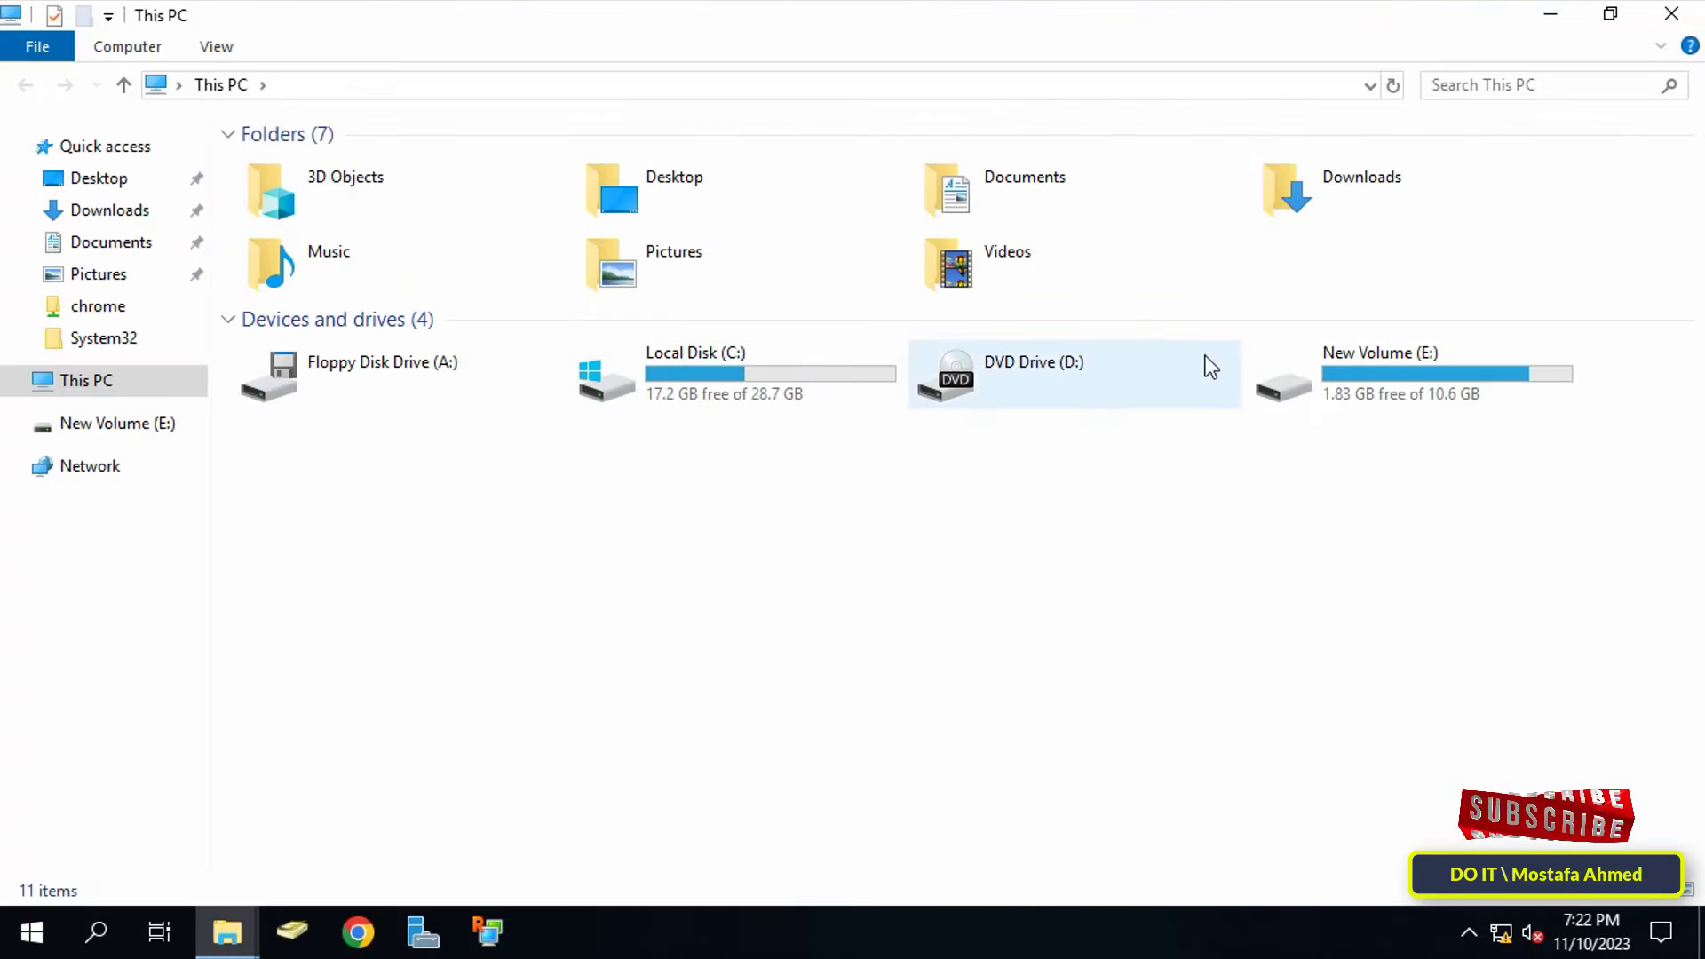
# Step: Show the Security tab of the HR folder's properties on New Volume (E:)
pyautogui.doubleClick(1341, 366)
pyautogui.click(294, 256)
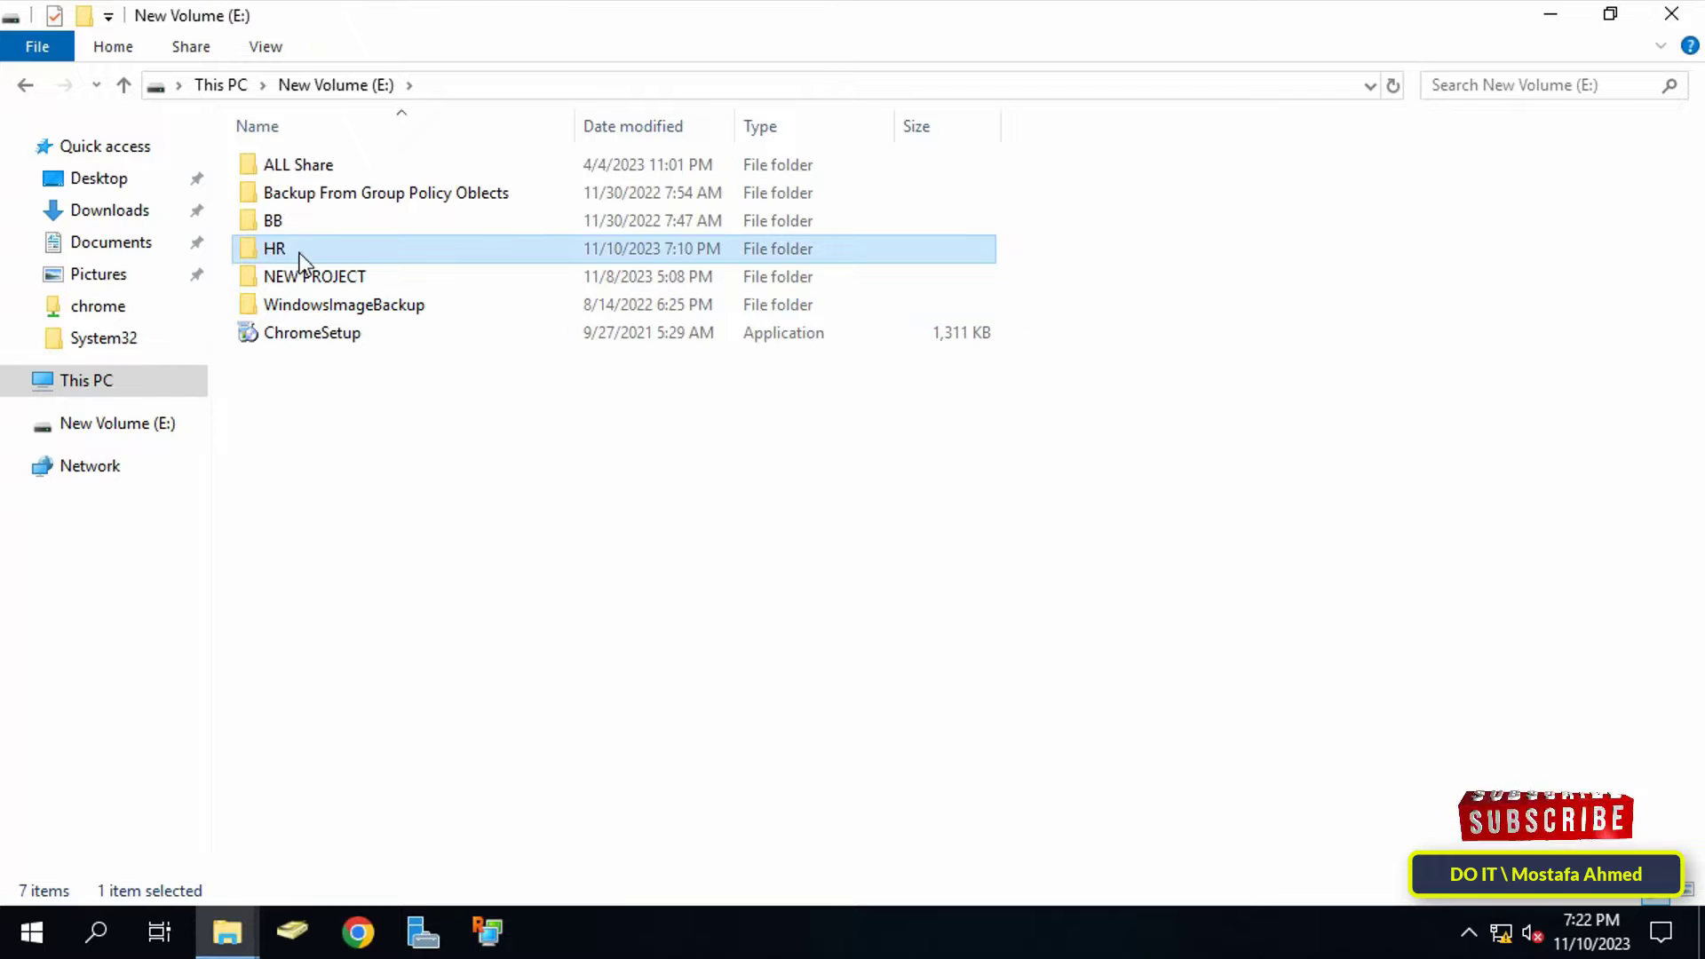
pyautogui.rightClick(279, 249)
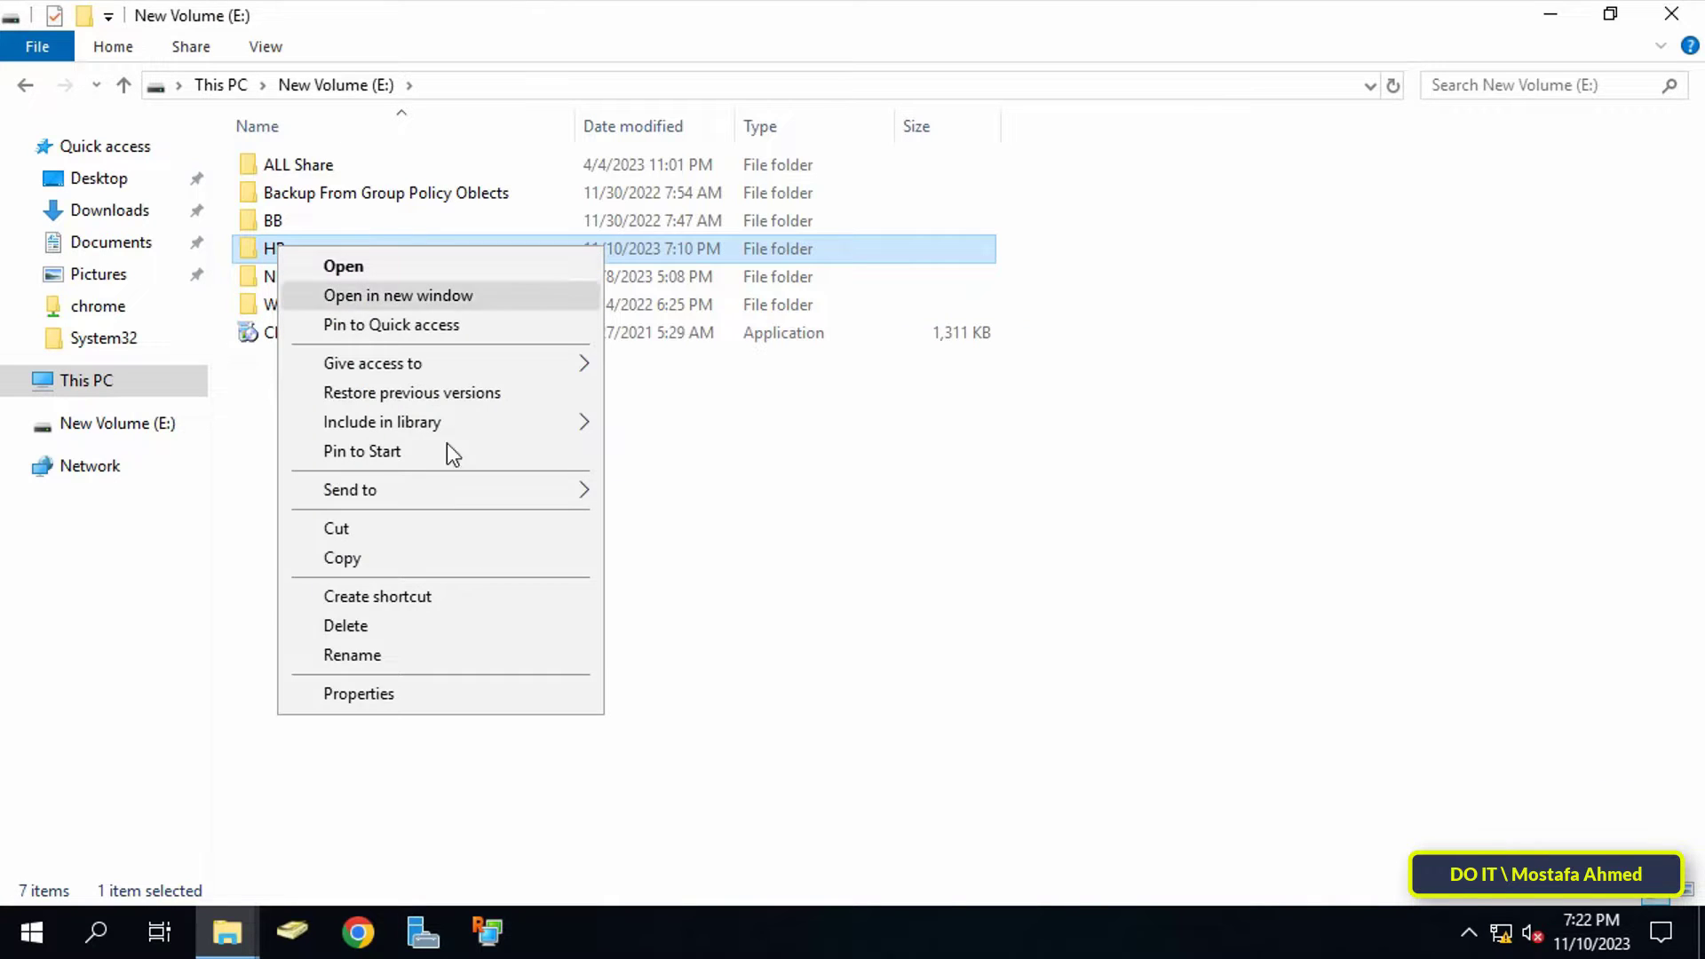
pyautogui.click(479, 699)
pyautogui.moveTo(586, 211); pyautogui.dragTo(867, 134)
pyautogui.click(972, 182)
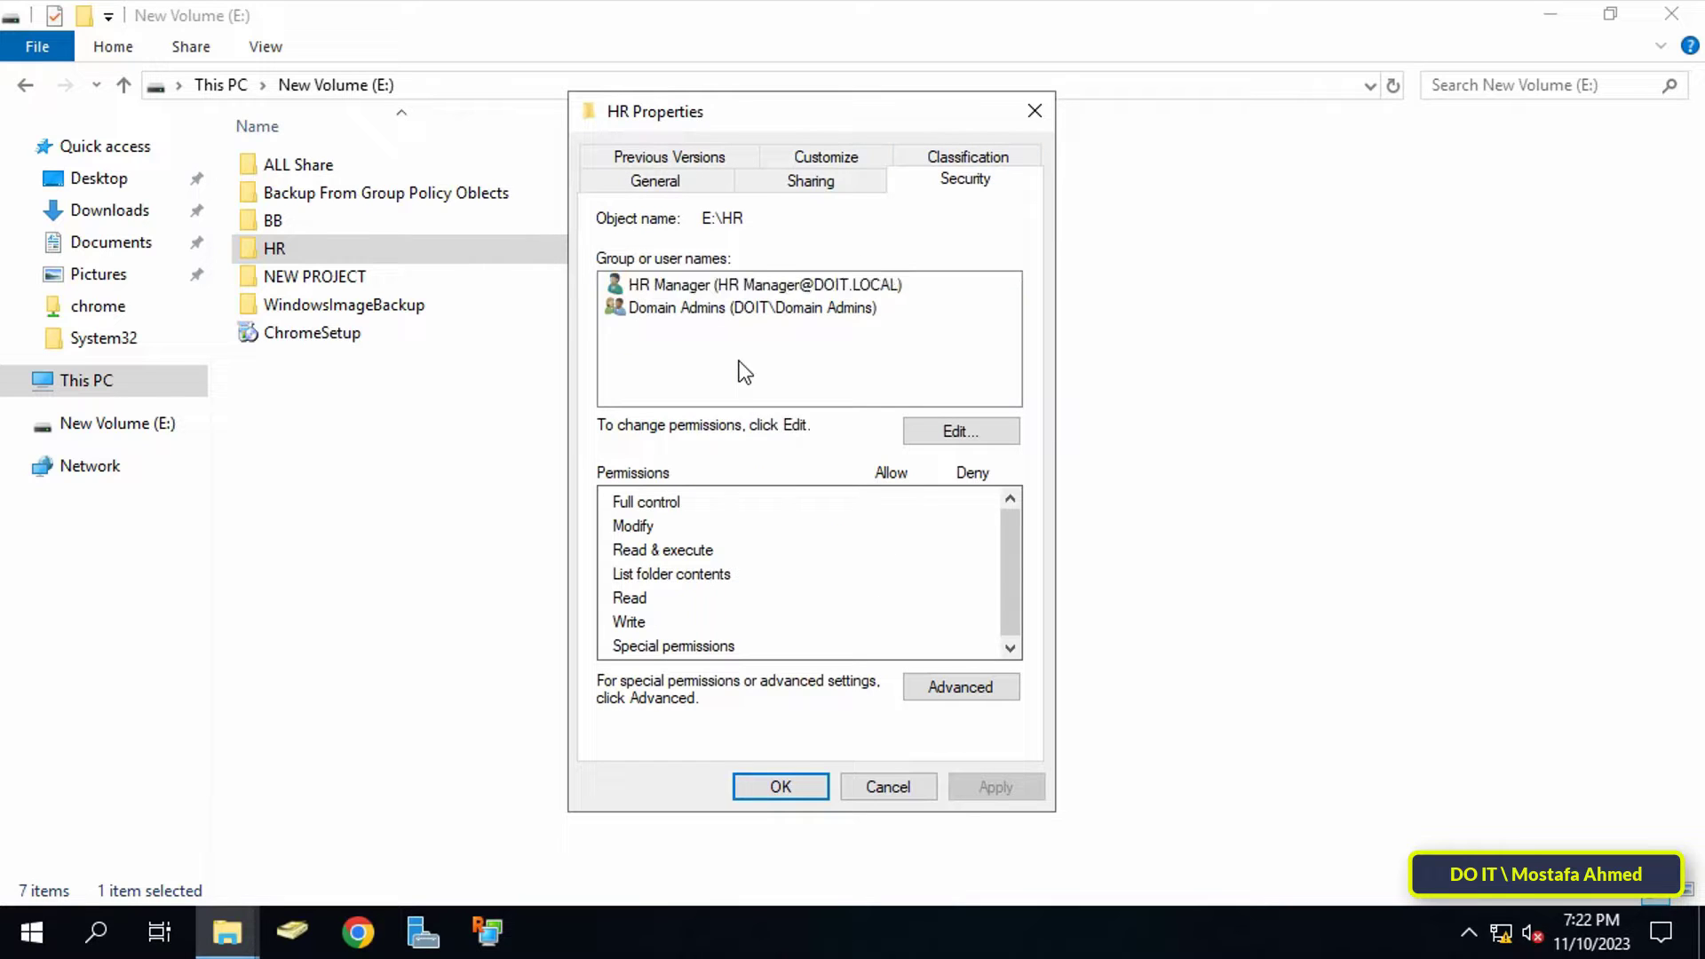
# Step: Review the Domain Admins group's permissions, then close the properties and File Explorer
pyautogui.click(721, 319)
pyautogui.click(729, 366)
pyautogui.click(781, 787)
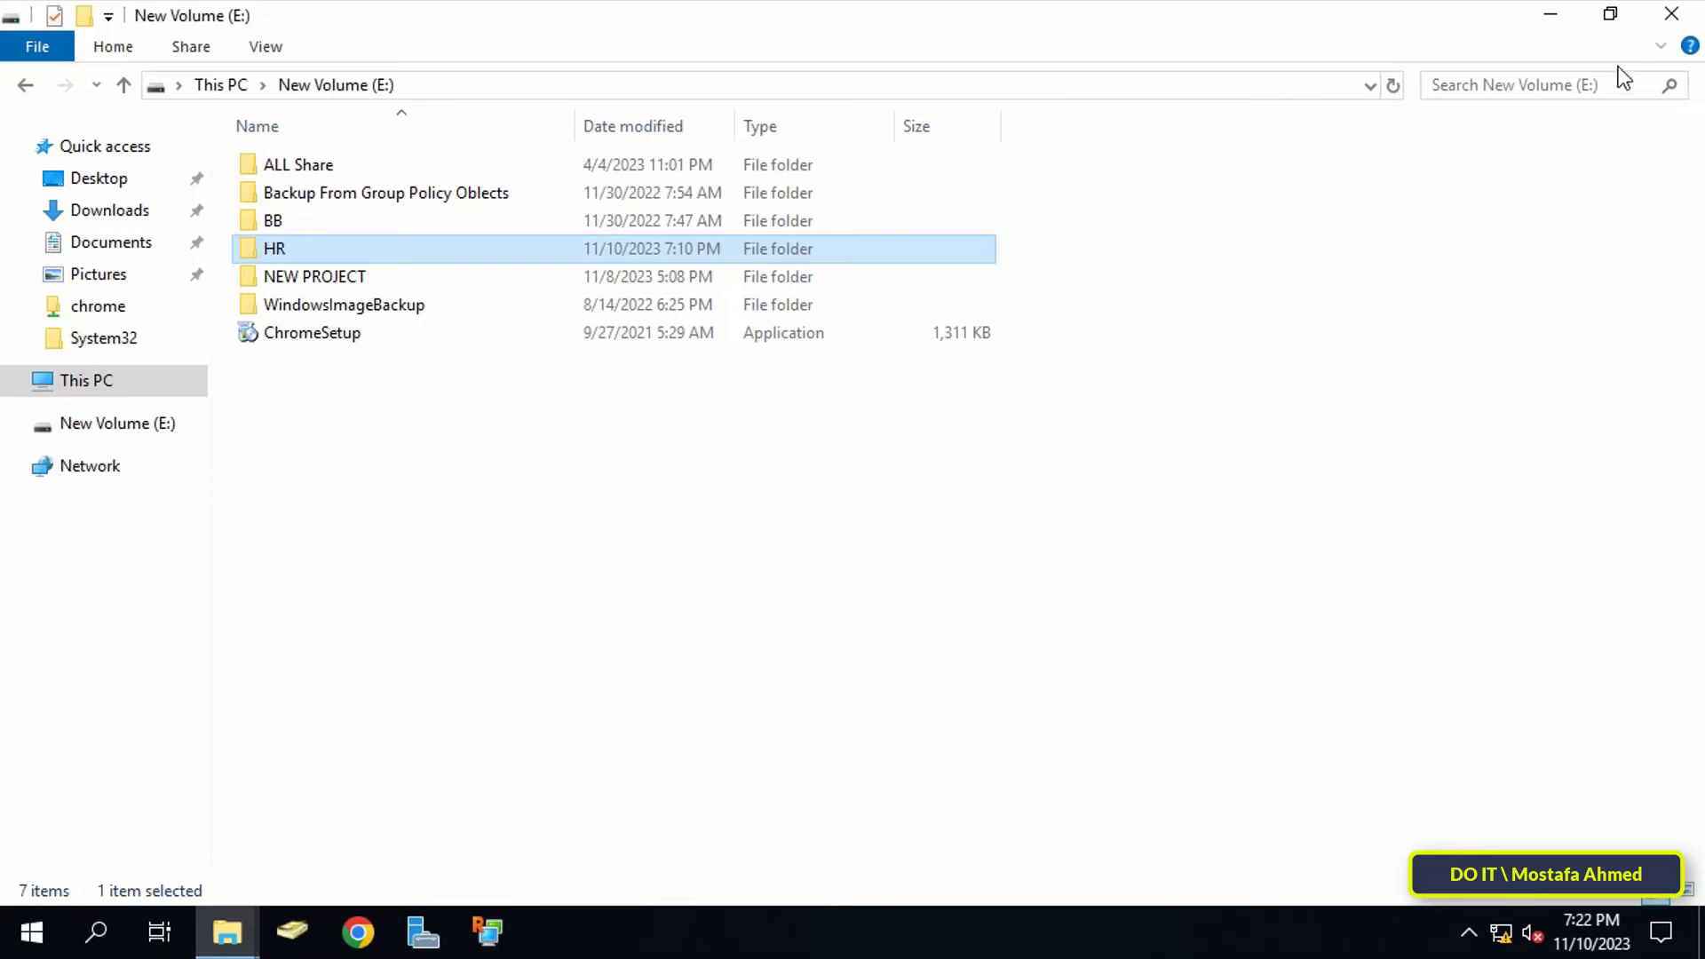
pyautogui.click(1670, 18)
# Step: Create a folder named Backupfolder at the root of Local Disk (C:) and close Explorer
pyautogui.doubleClick(41, 54)
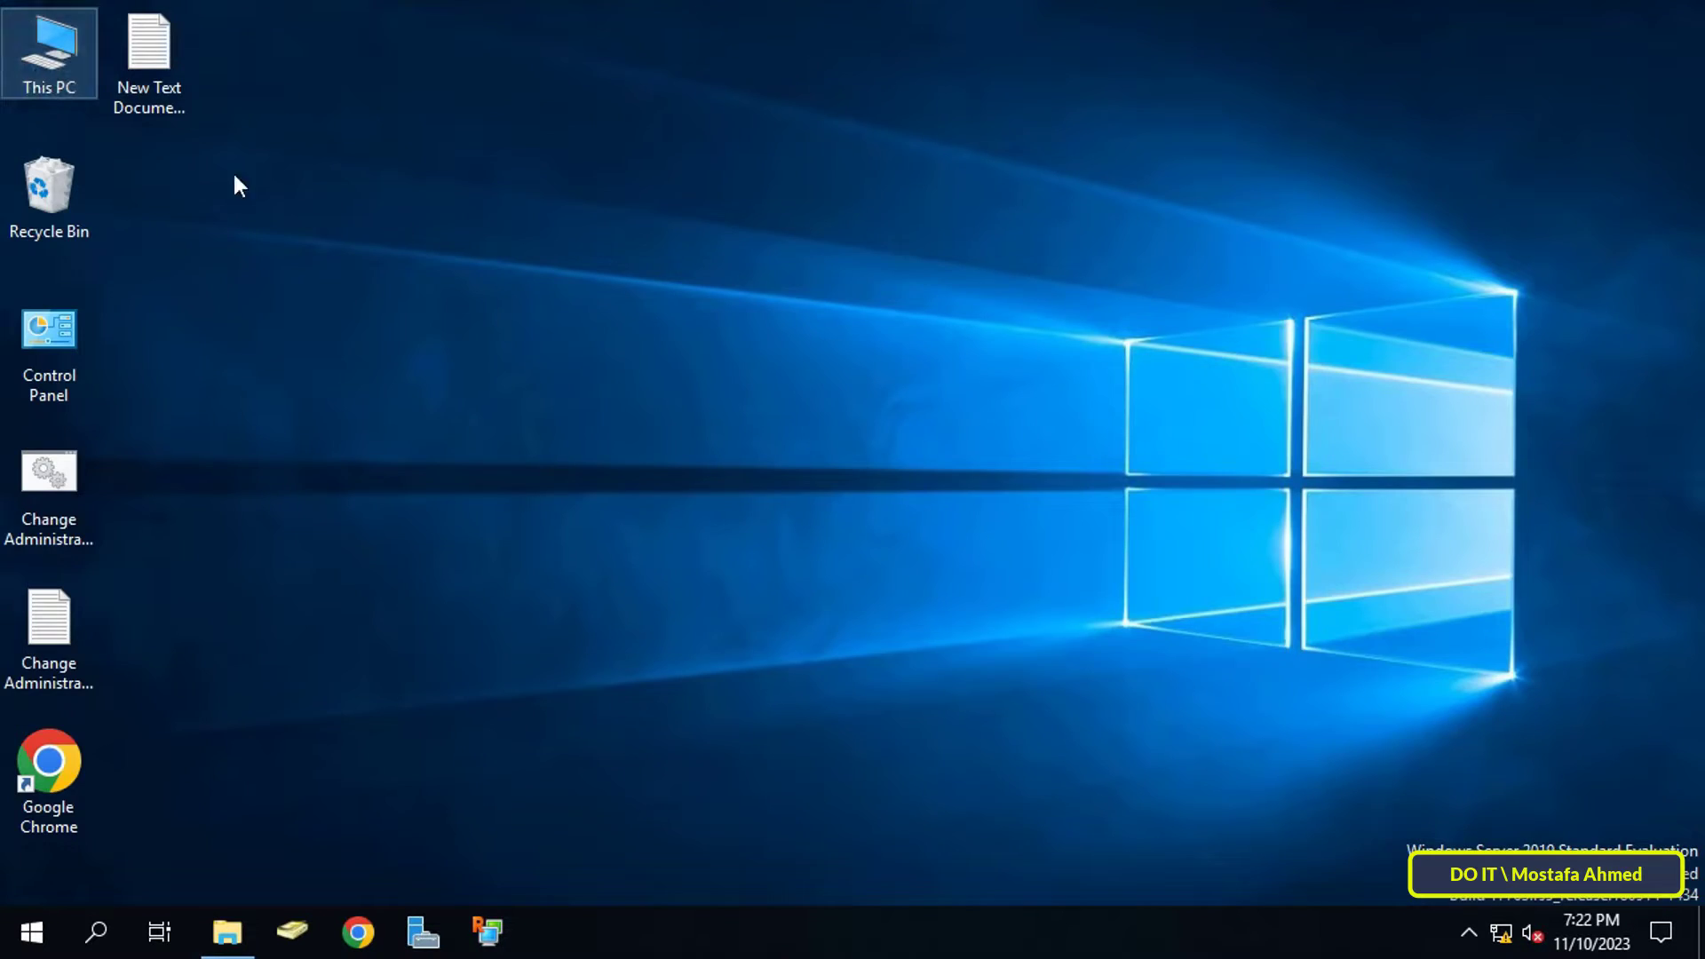
pyautogui.click(706, 366)
pyautogui.doubleClick(702, 360)
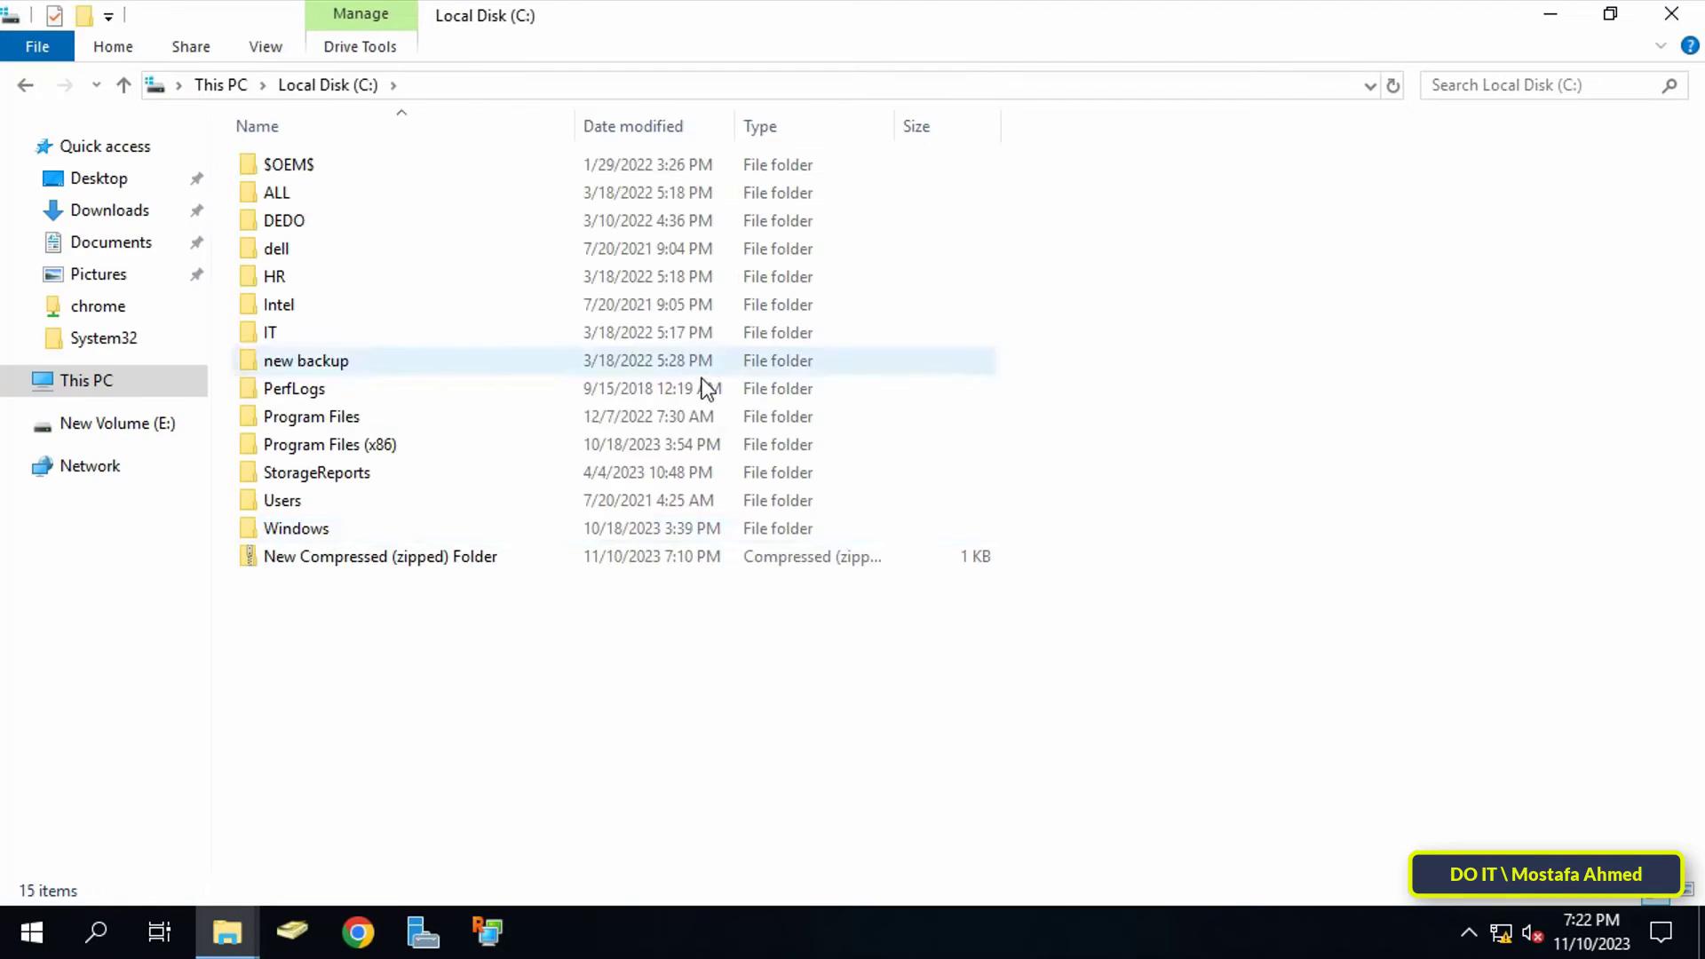
pyautogui.rightClick(606, 782)
pyautogui.moveTo(708, 718)
pyautogui.click(955, 722)
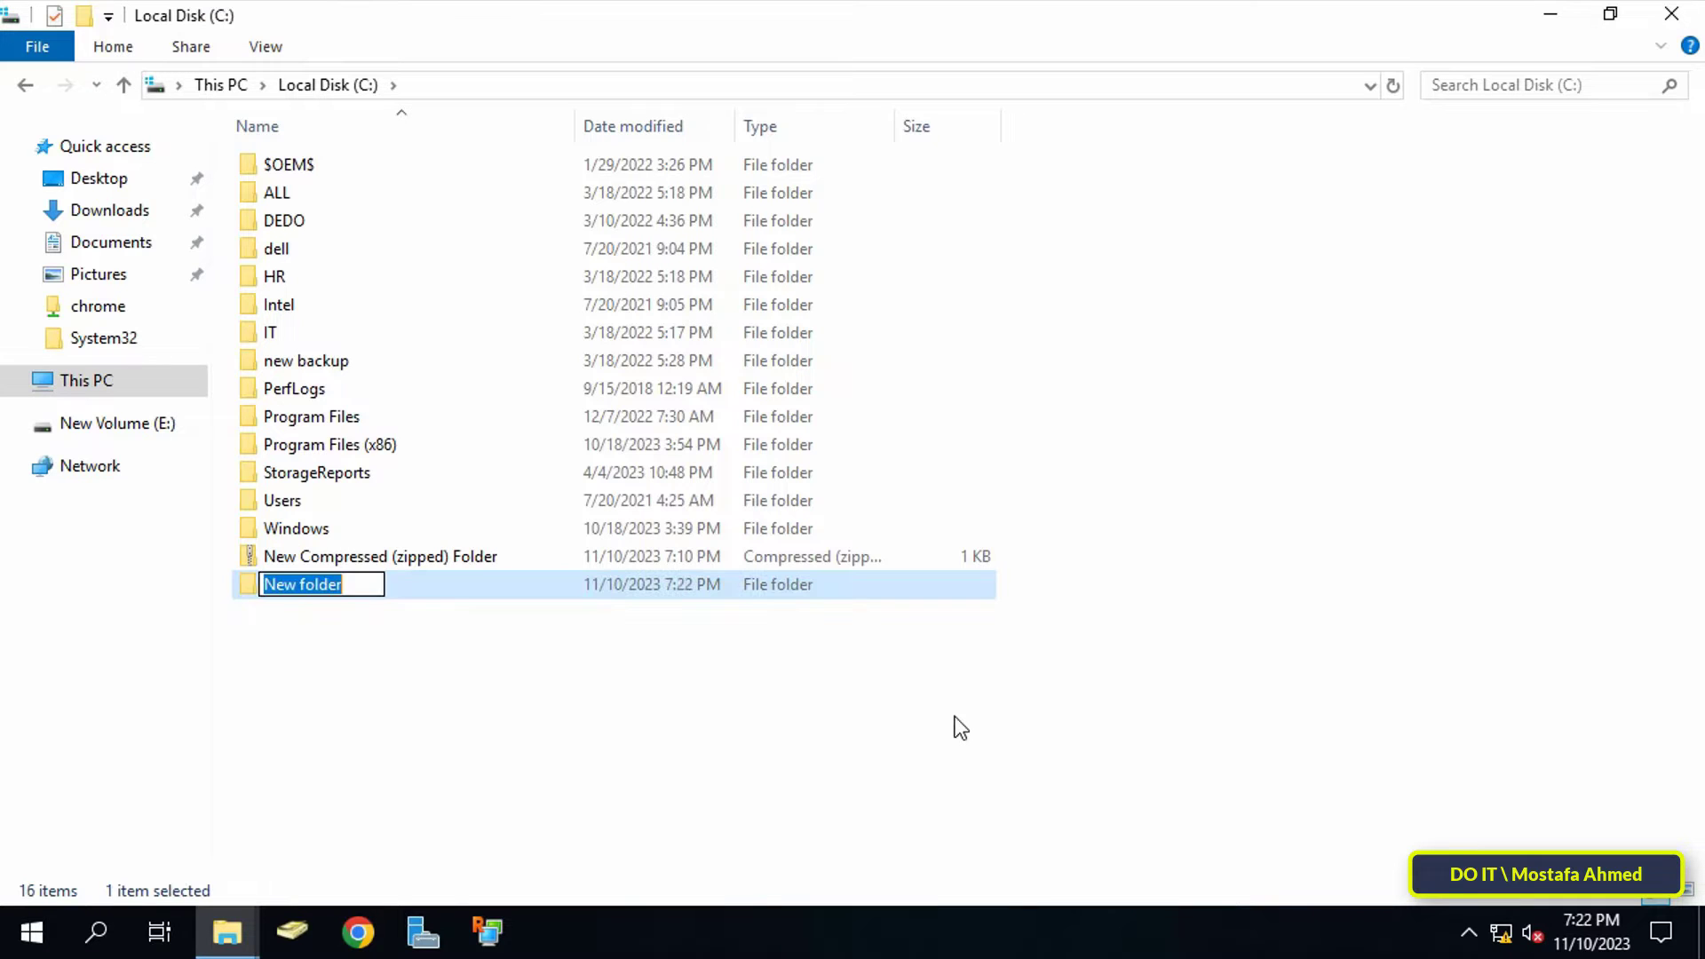
pyautogui.write('B')
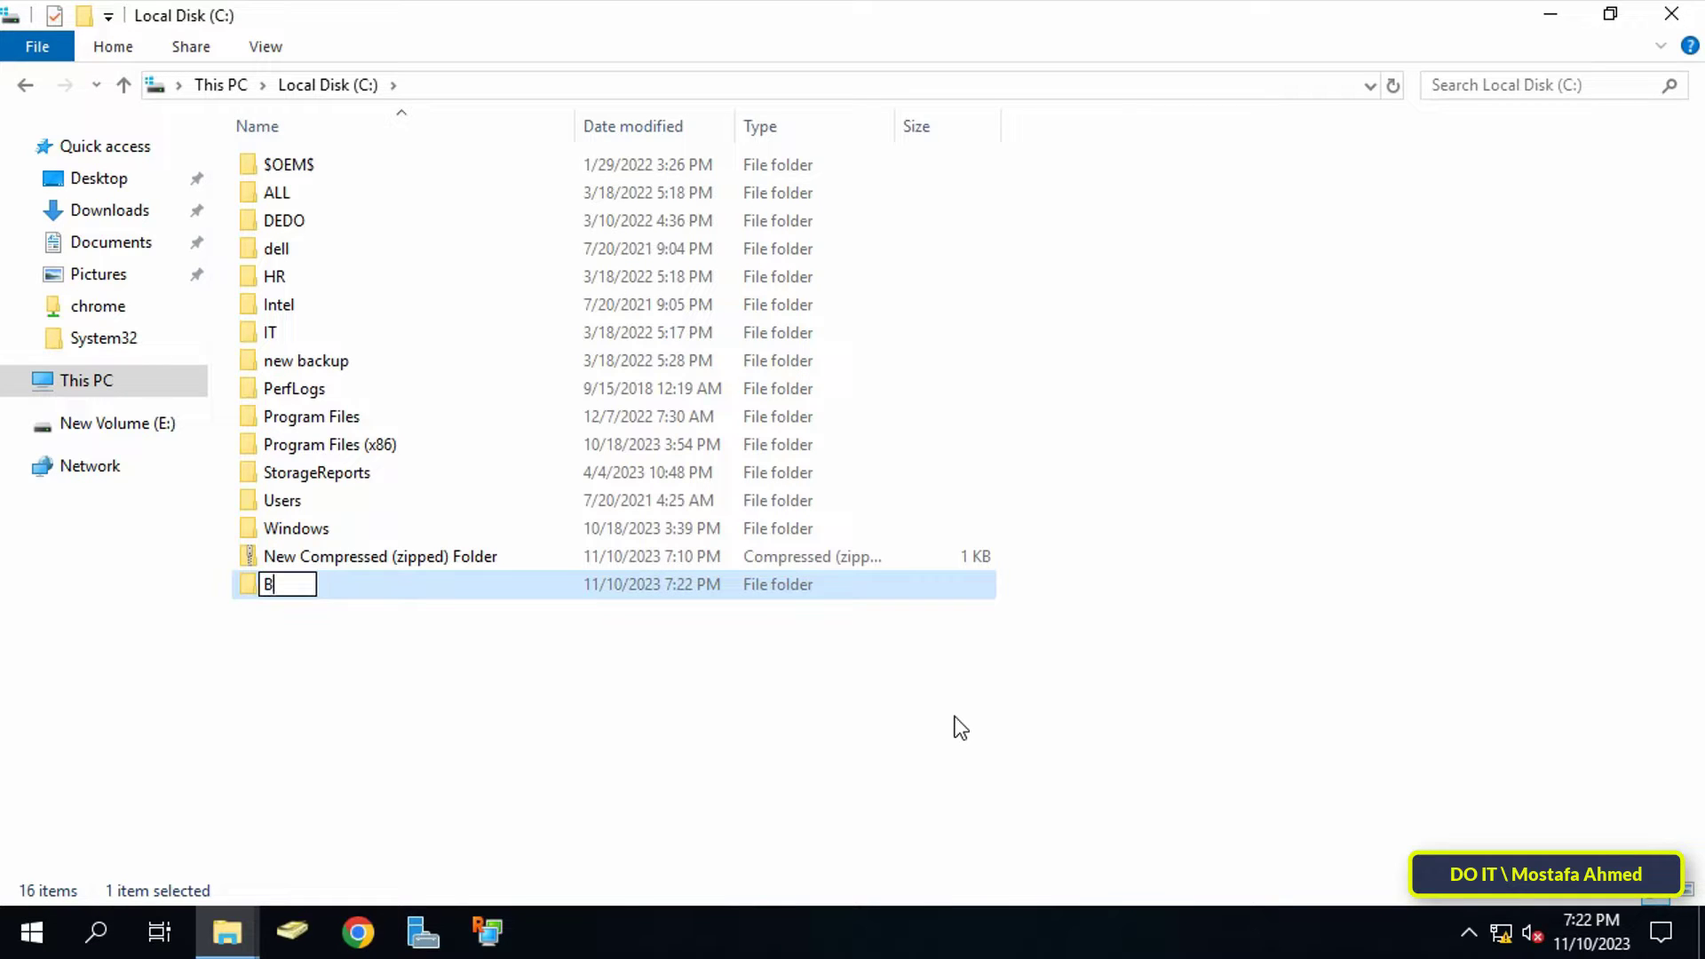
pyautogui.write('ackup')
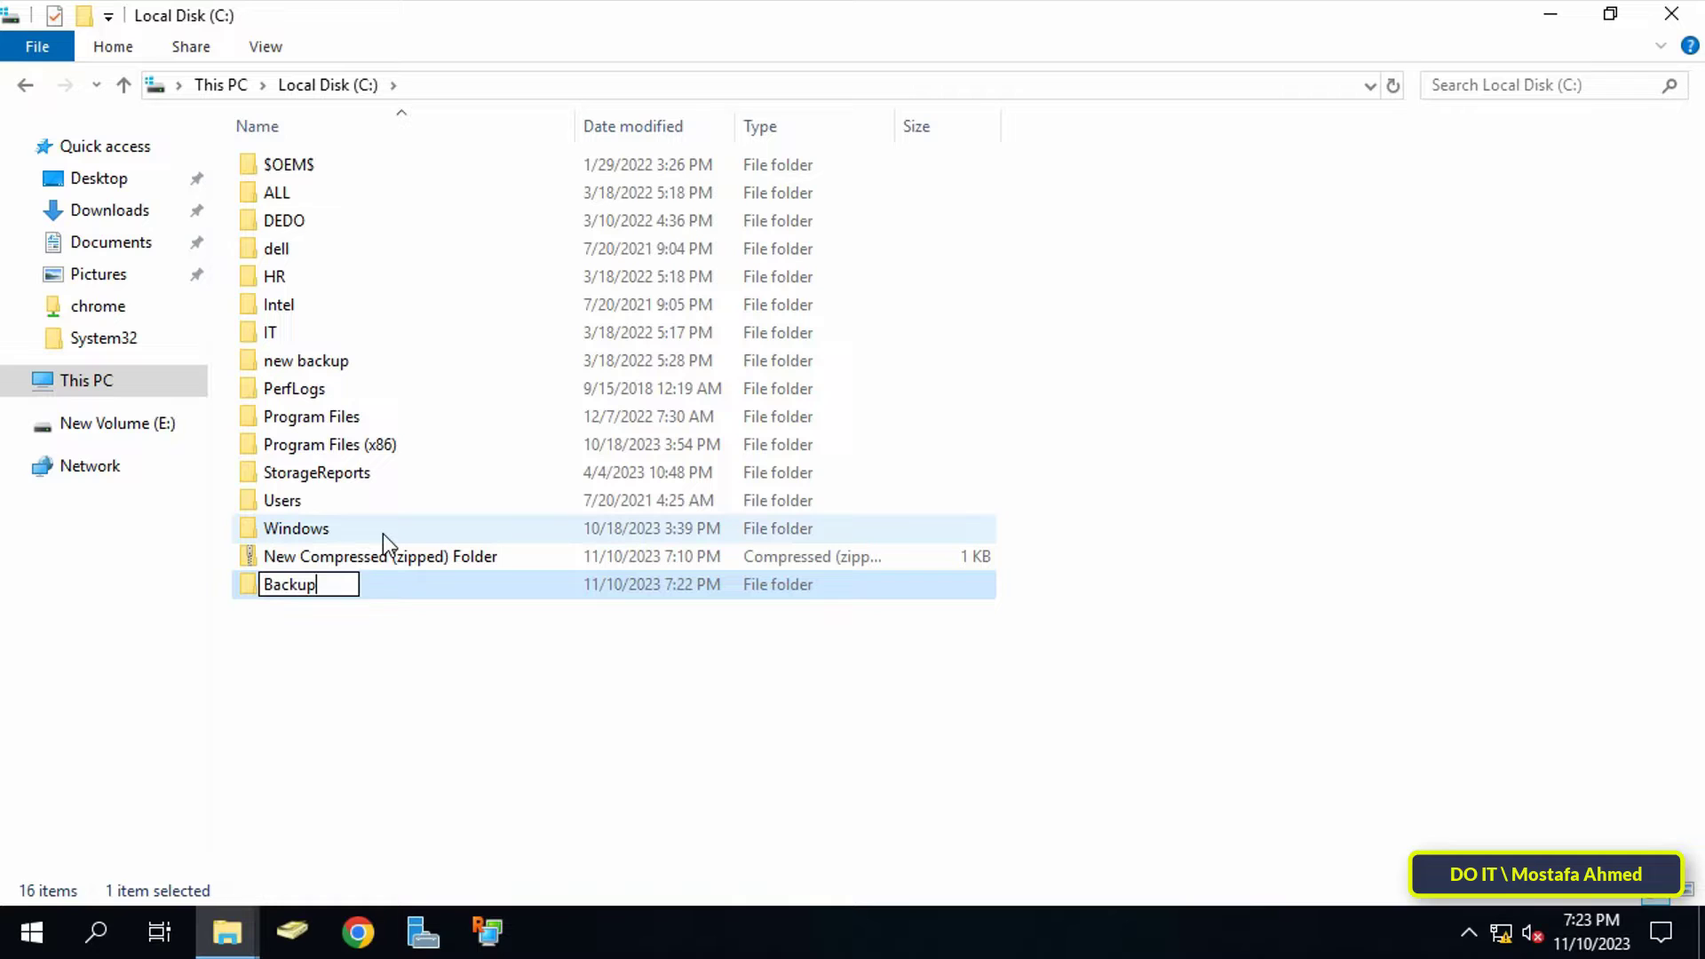
pyautogui.write('folder')
pyautogui.press('Return')
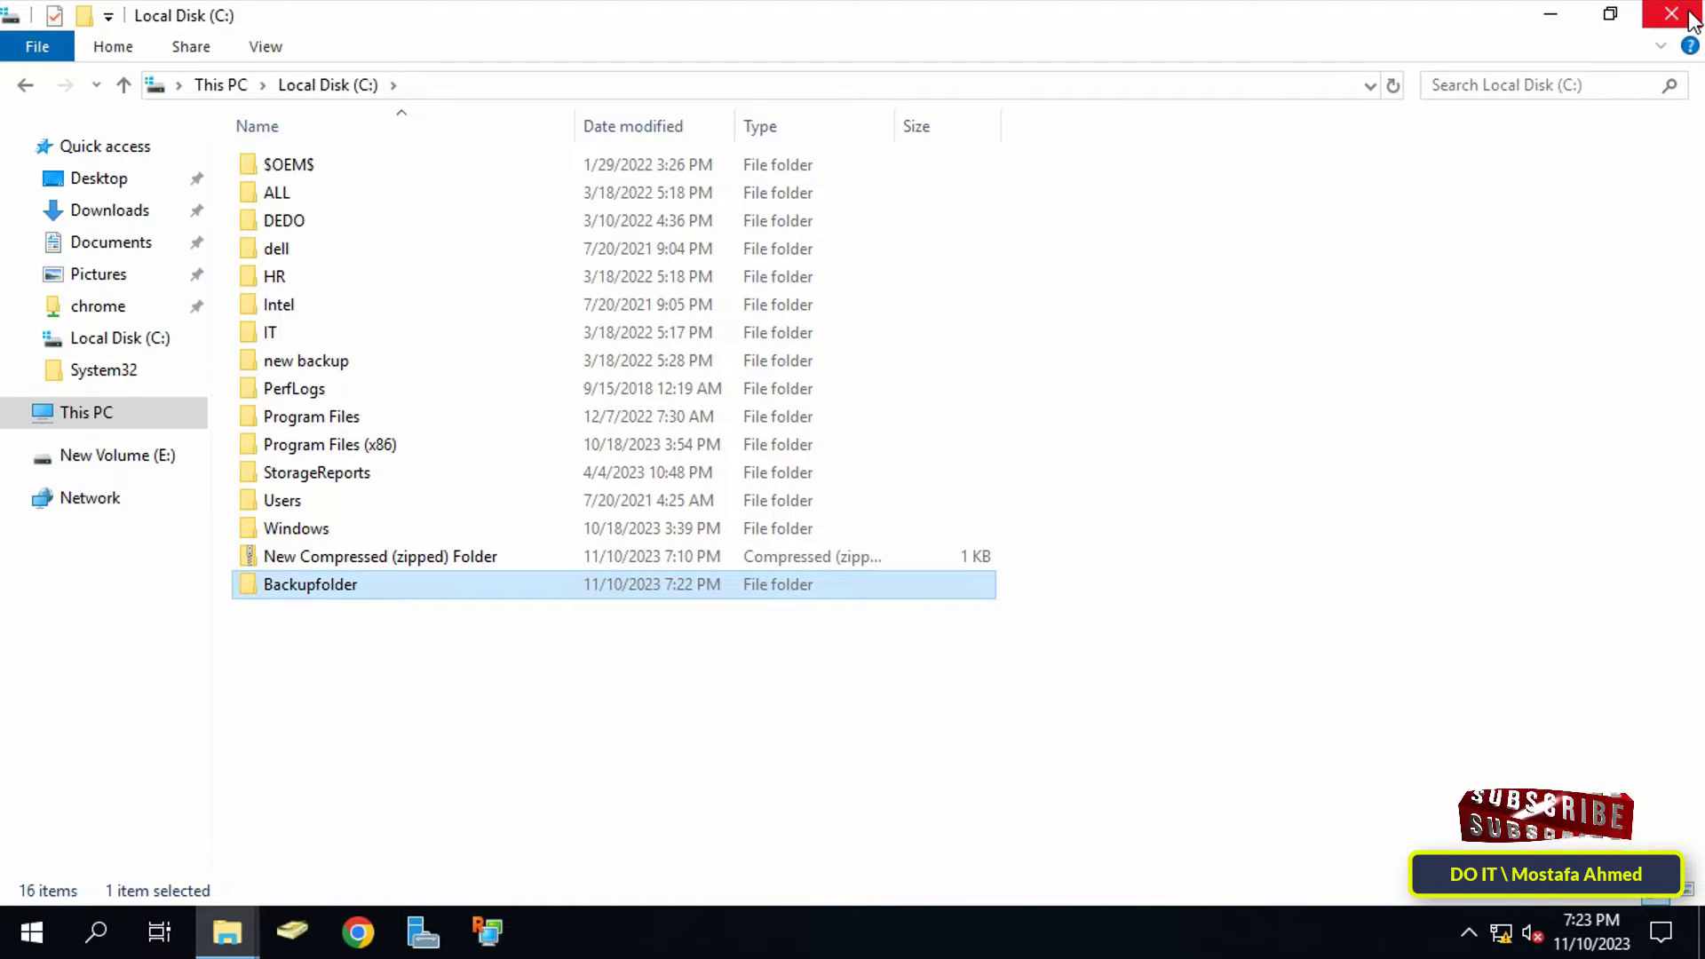
pyautogui.click(1689, 13)
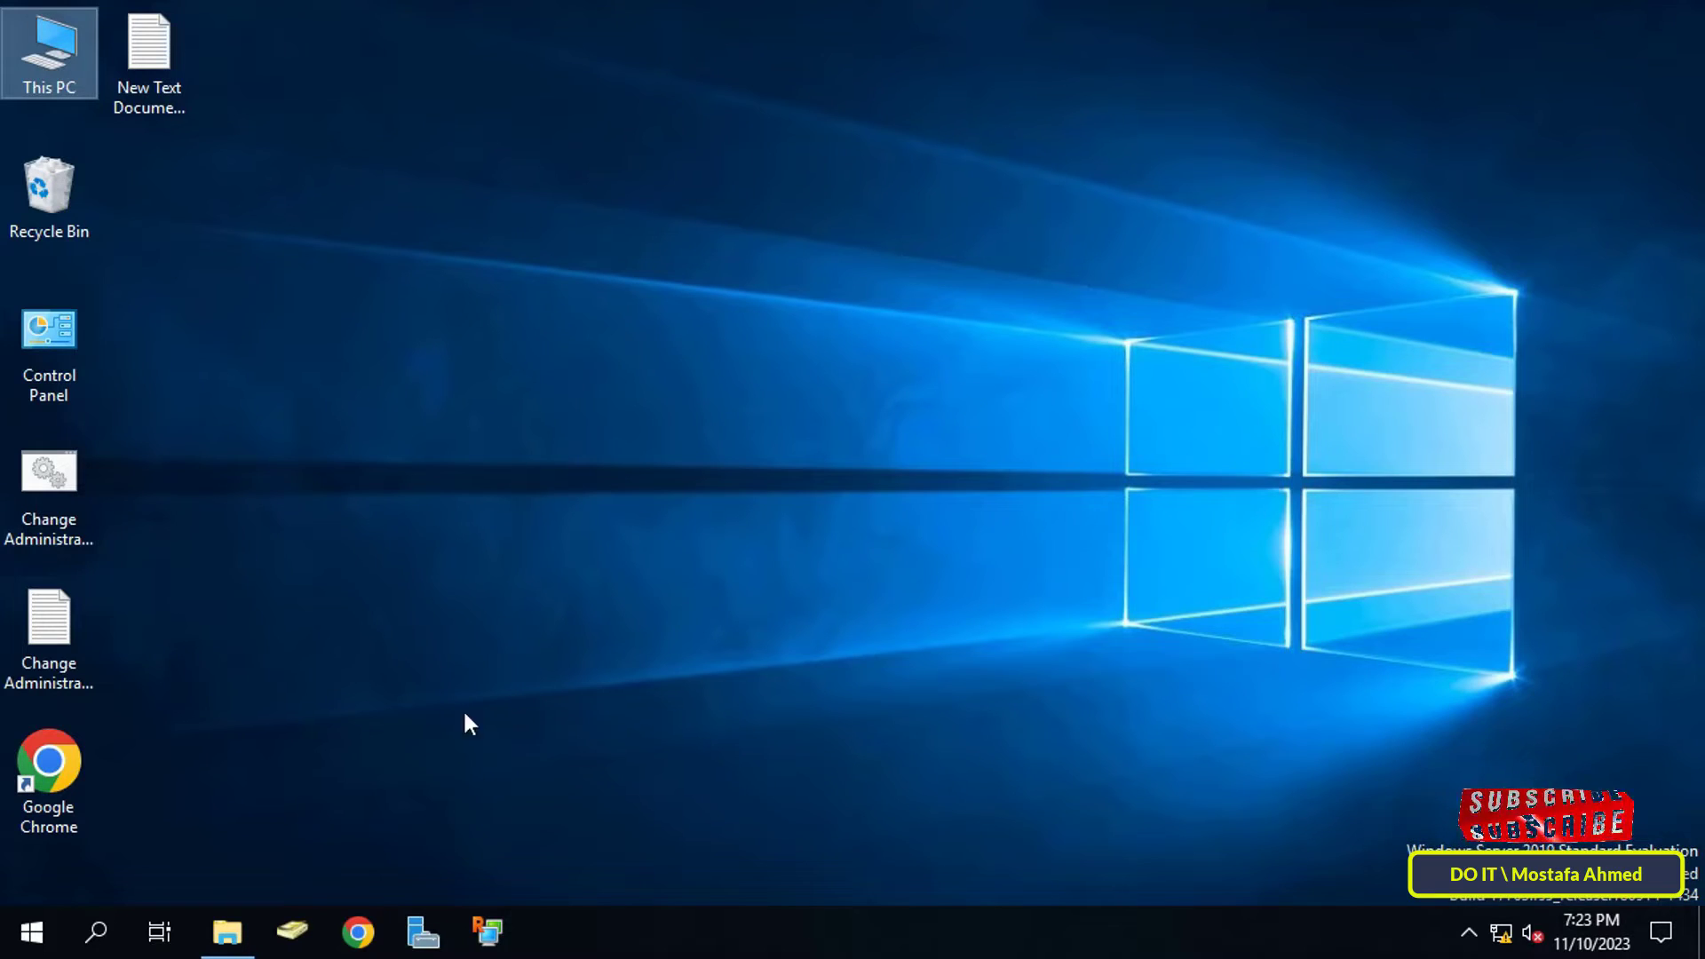
# Step: Launch Command Prompt as administrator from Windows search
pyautogui.click(98, 932)
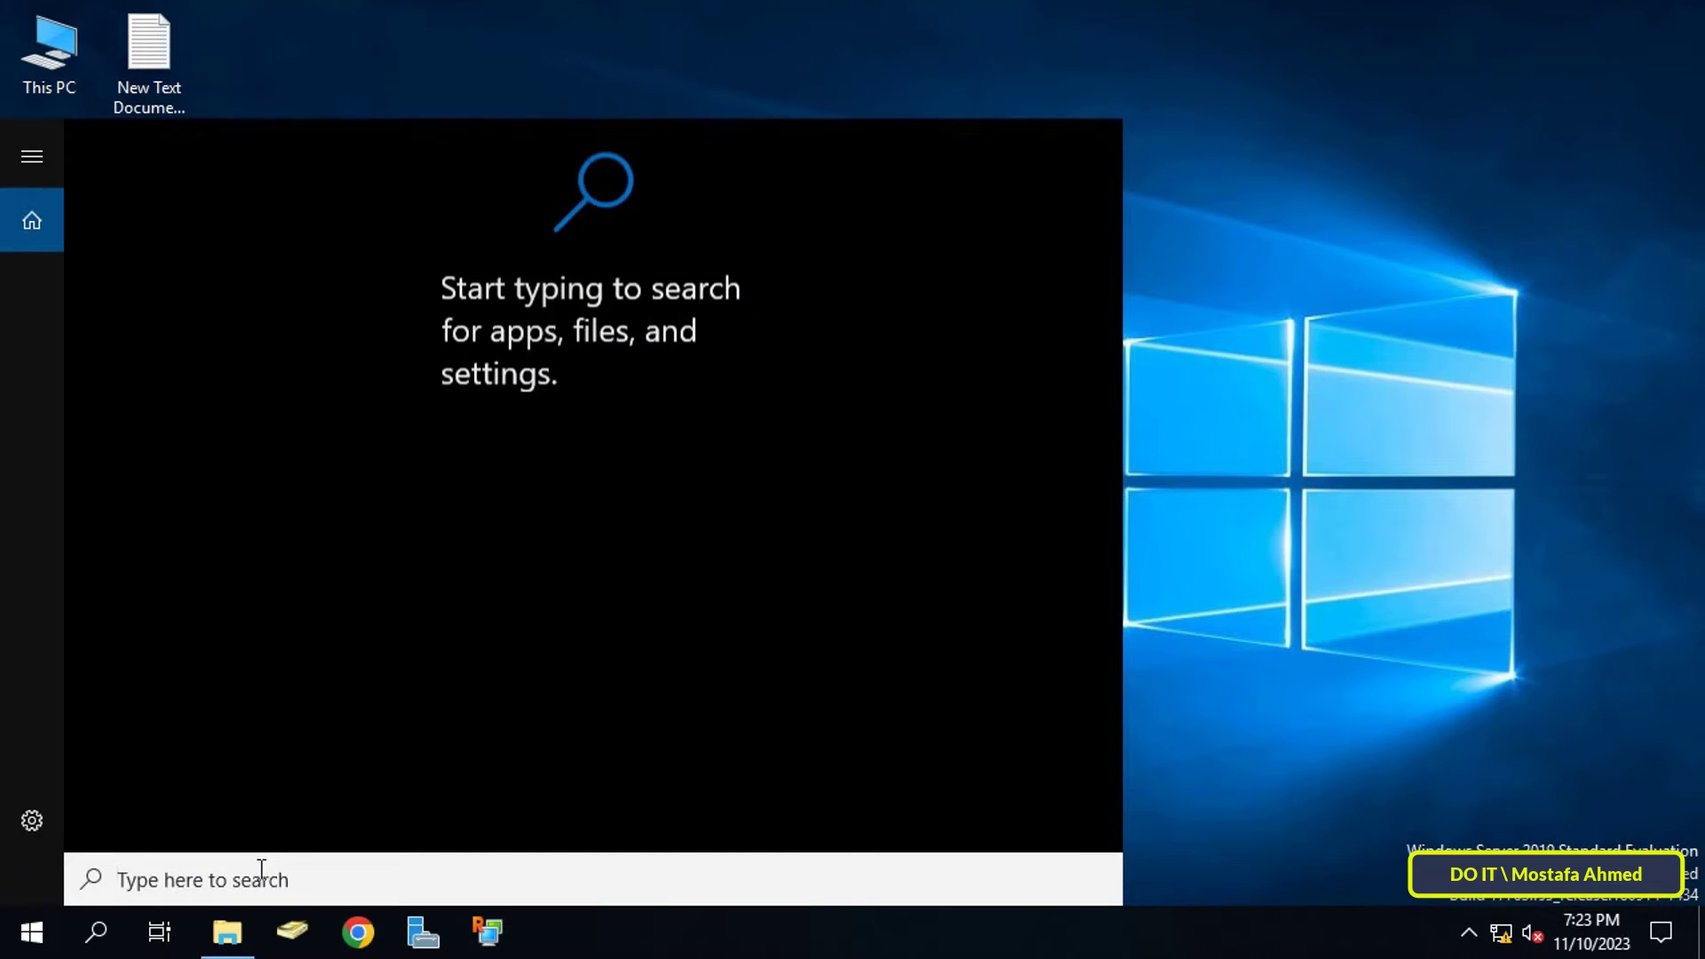
pyautogui.write('cms')
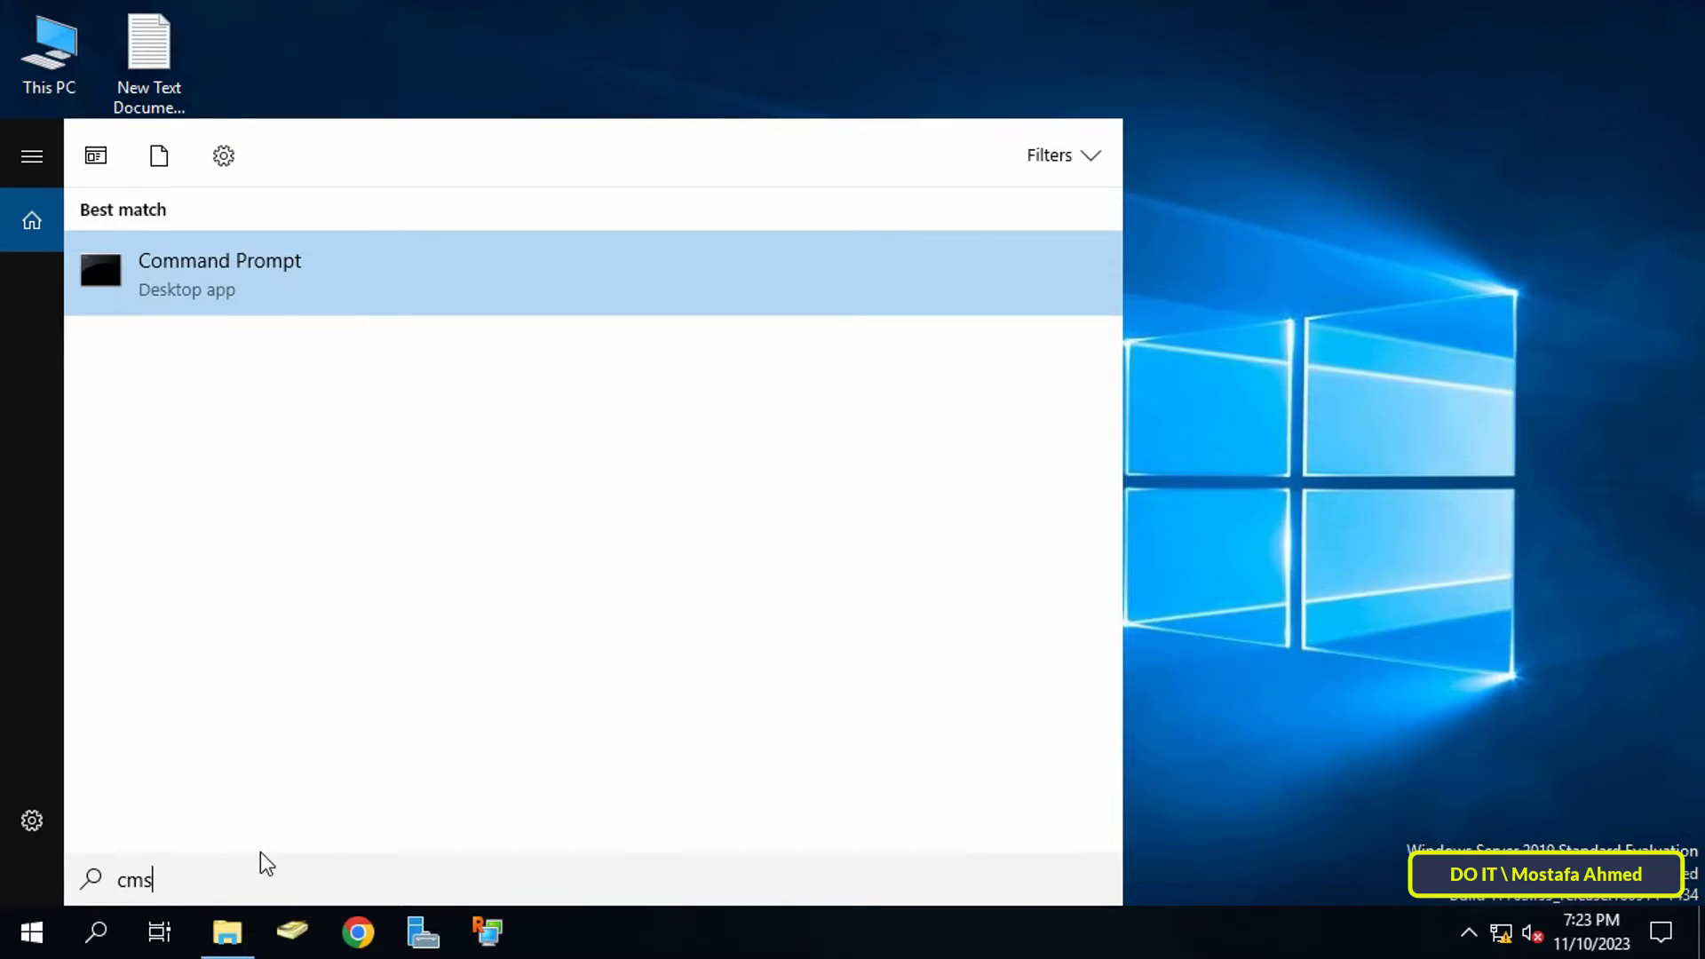
pyautogui.rightClick(229, 283)
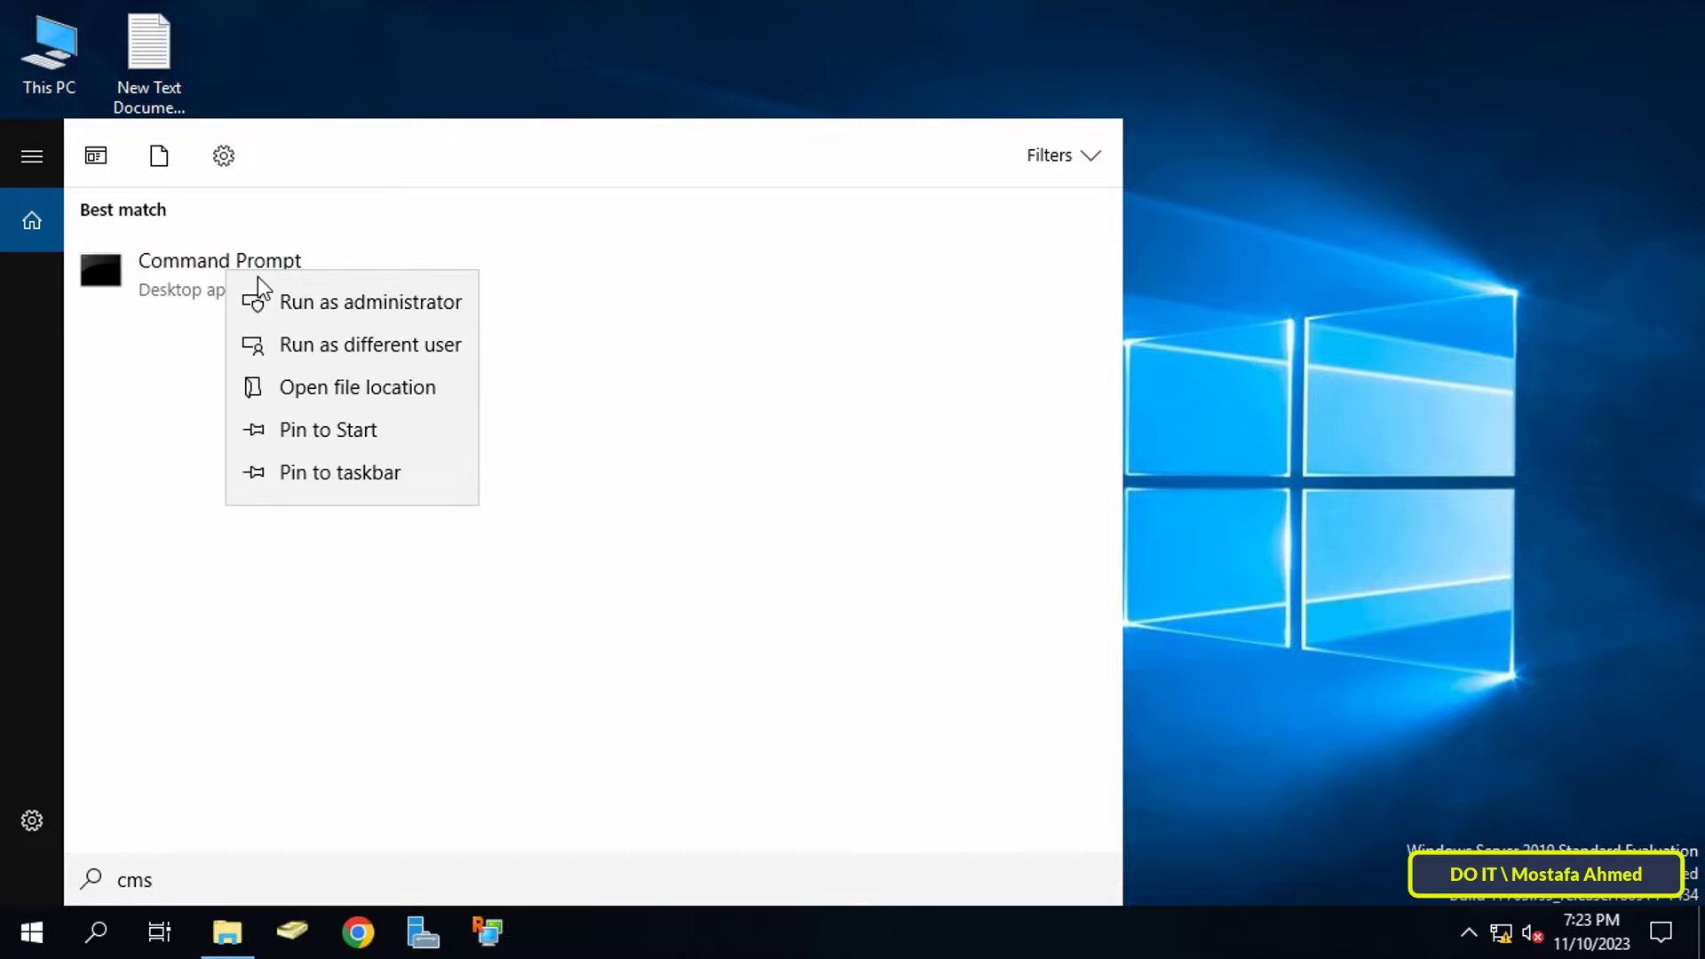
pyautogui.click(430, 310)
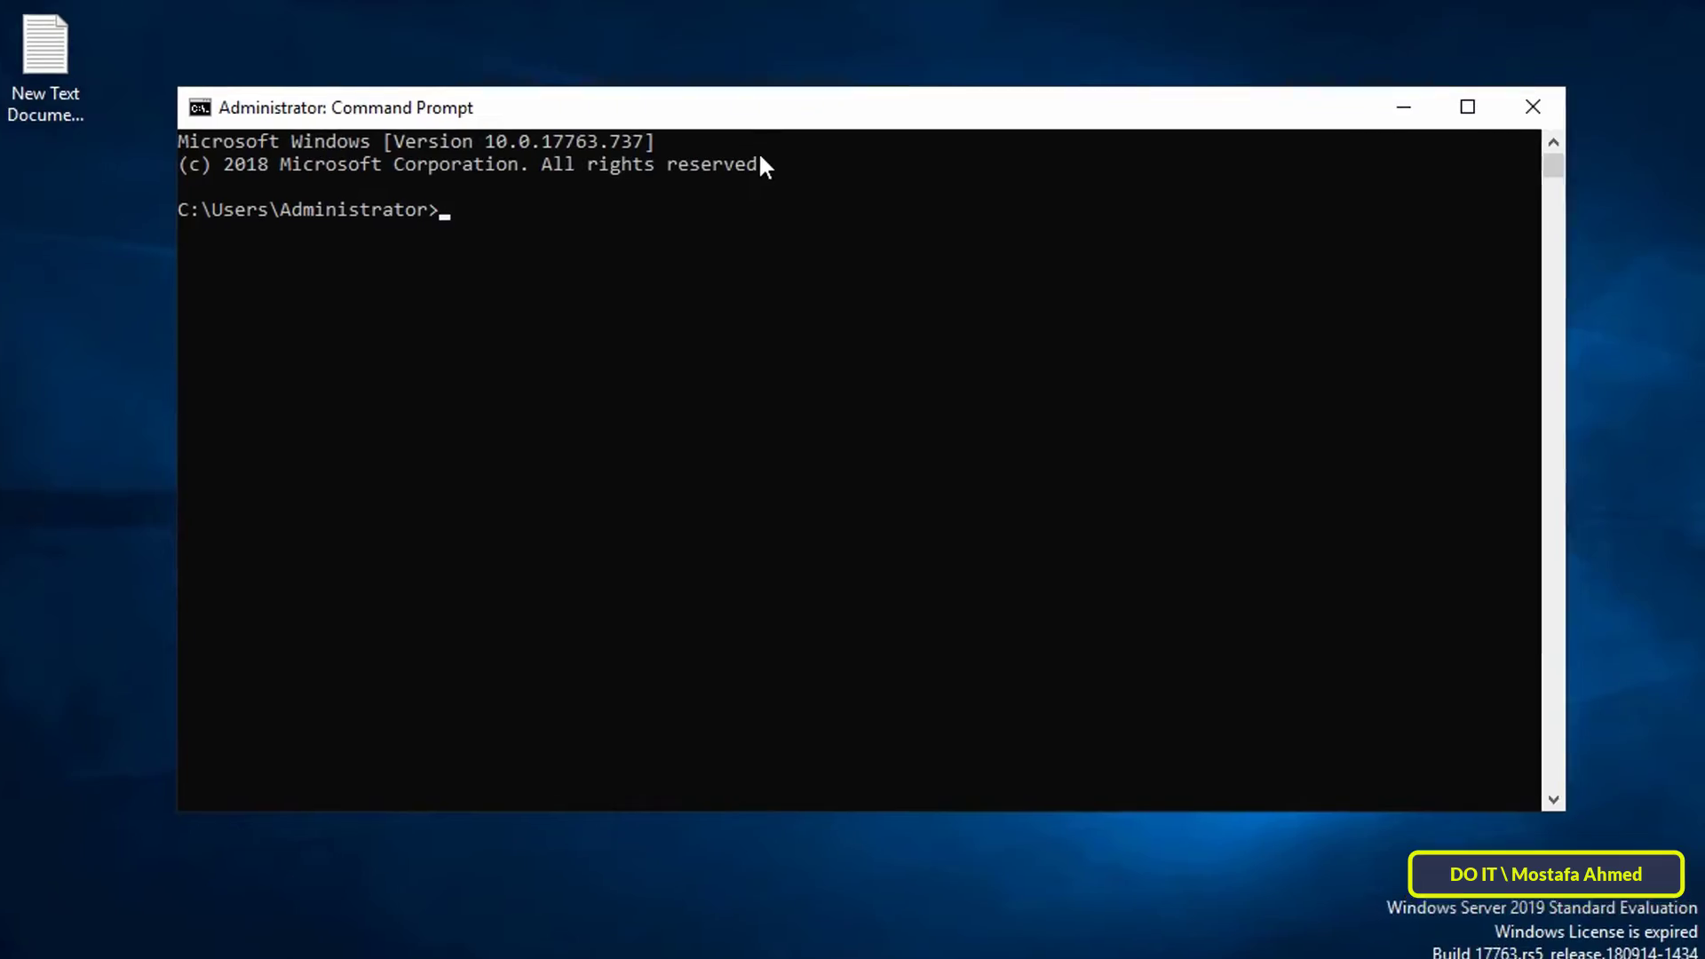
# Step: Run icacls "e:\hr" /save "c:\backupfolder\permissions.txt" /t /c, processing 6 files
pyautogui.write('ica')
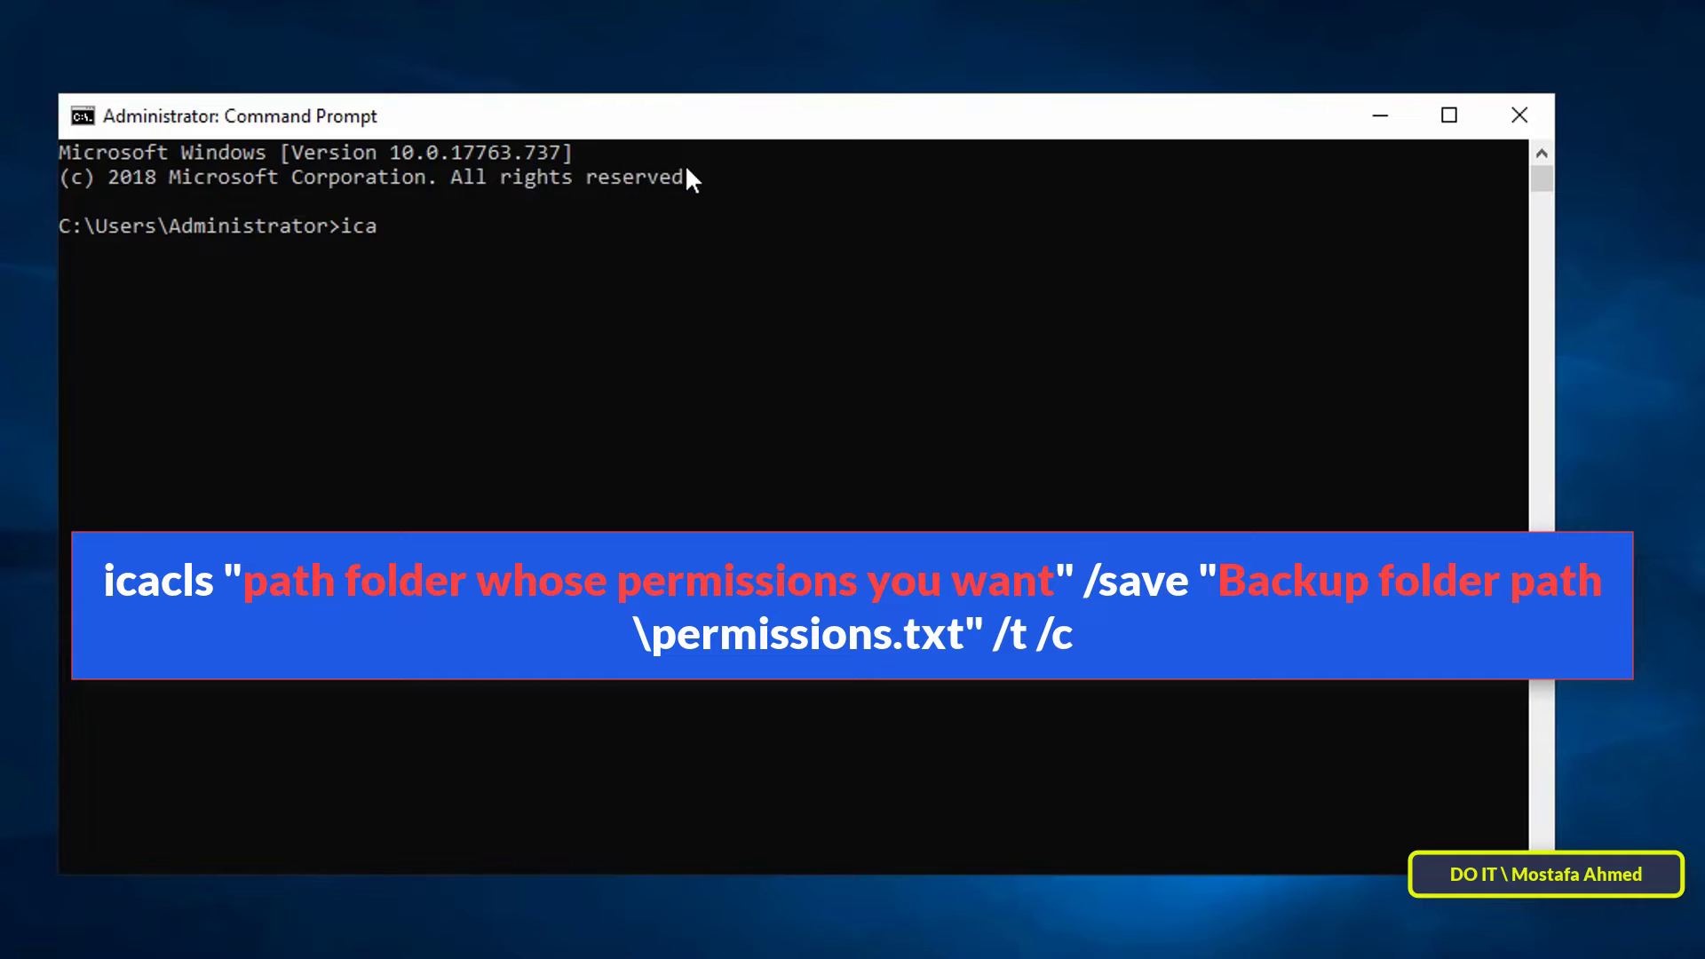
pyautogui.write('cls "e:\\hr" /save "c:')
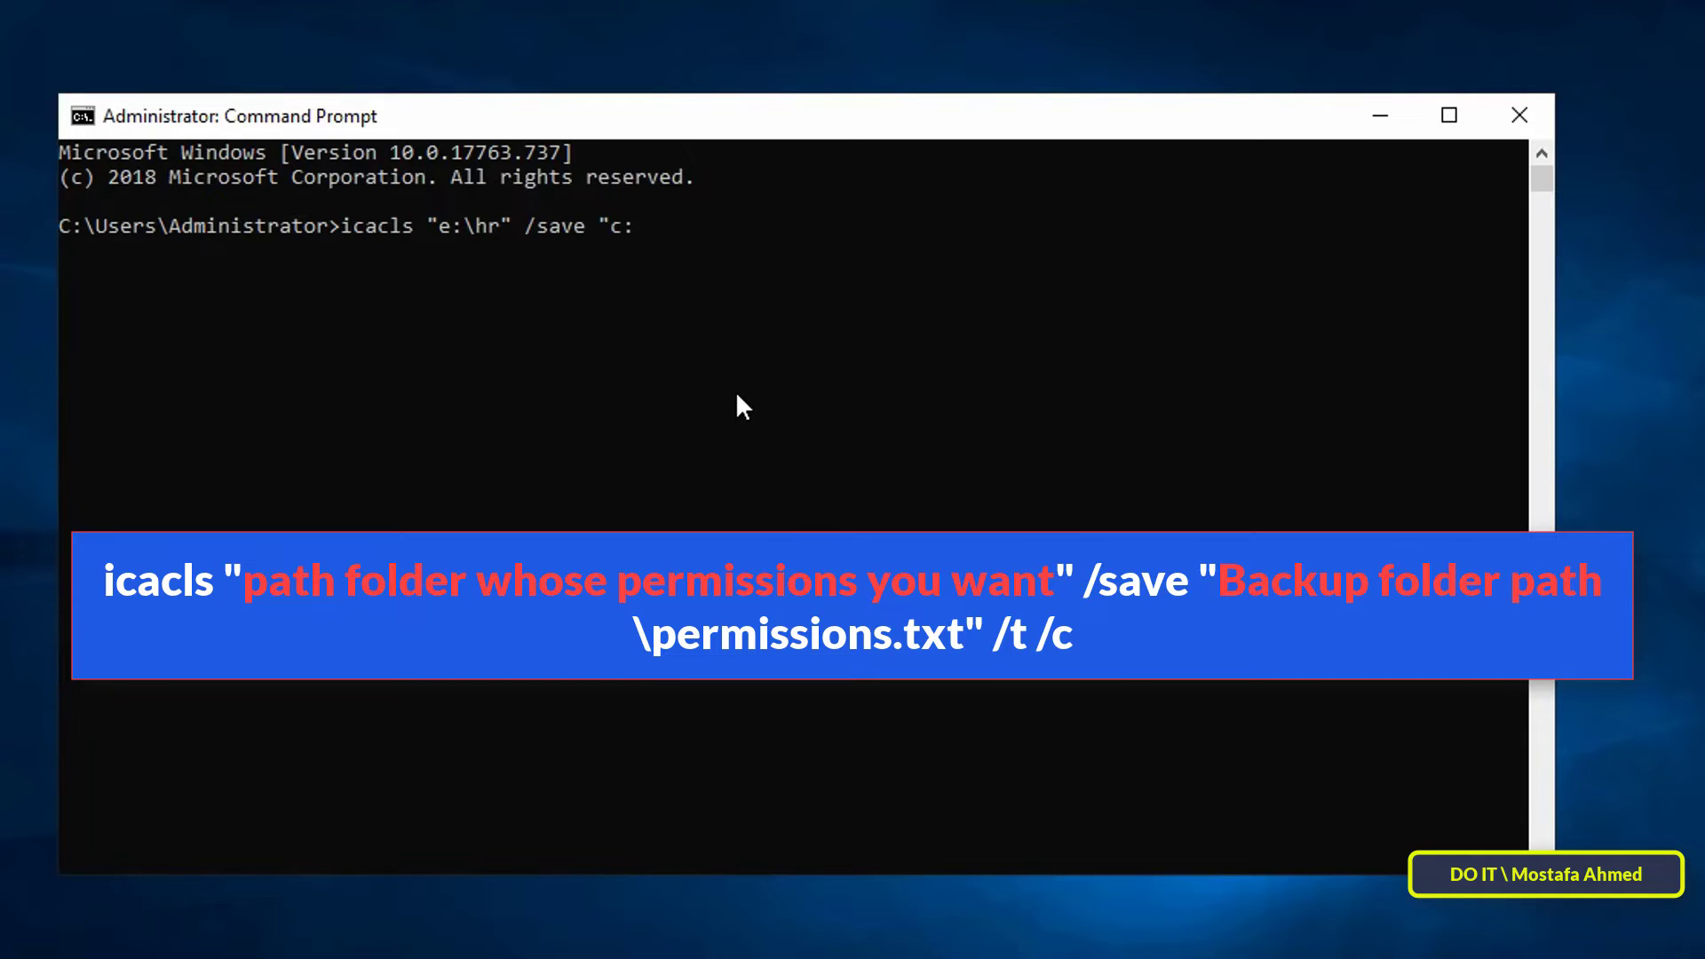
pyautogui.write('\x08ack')
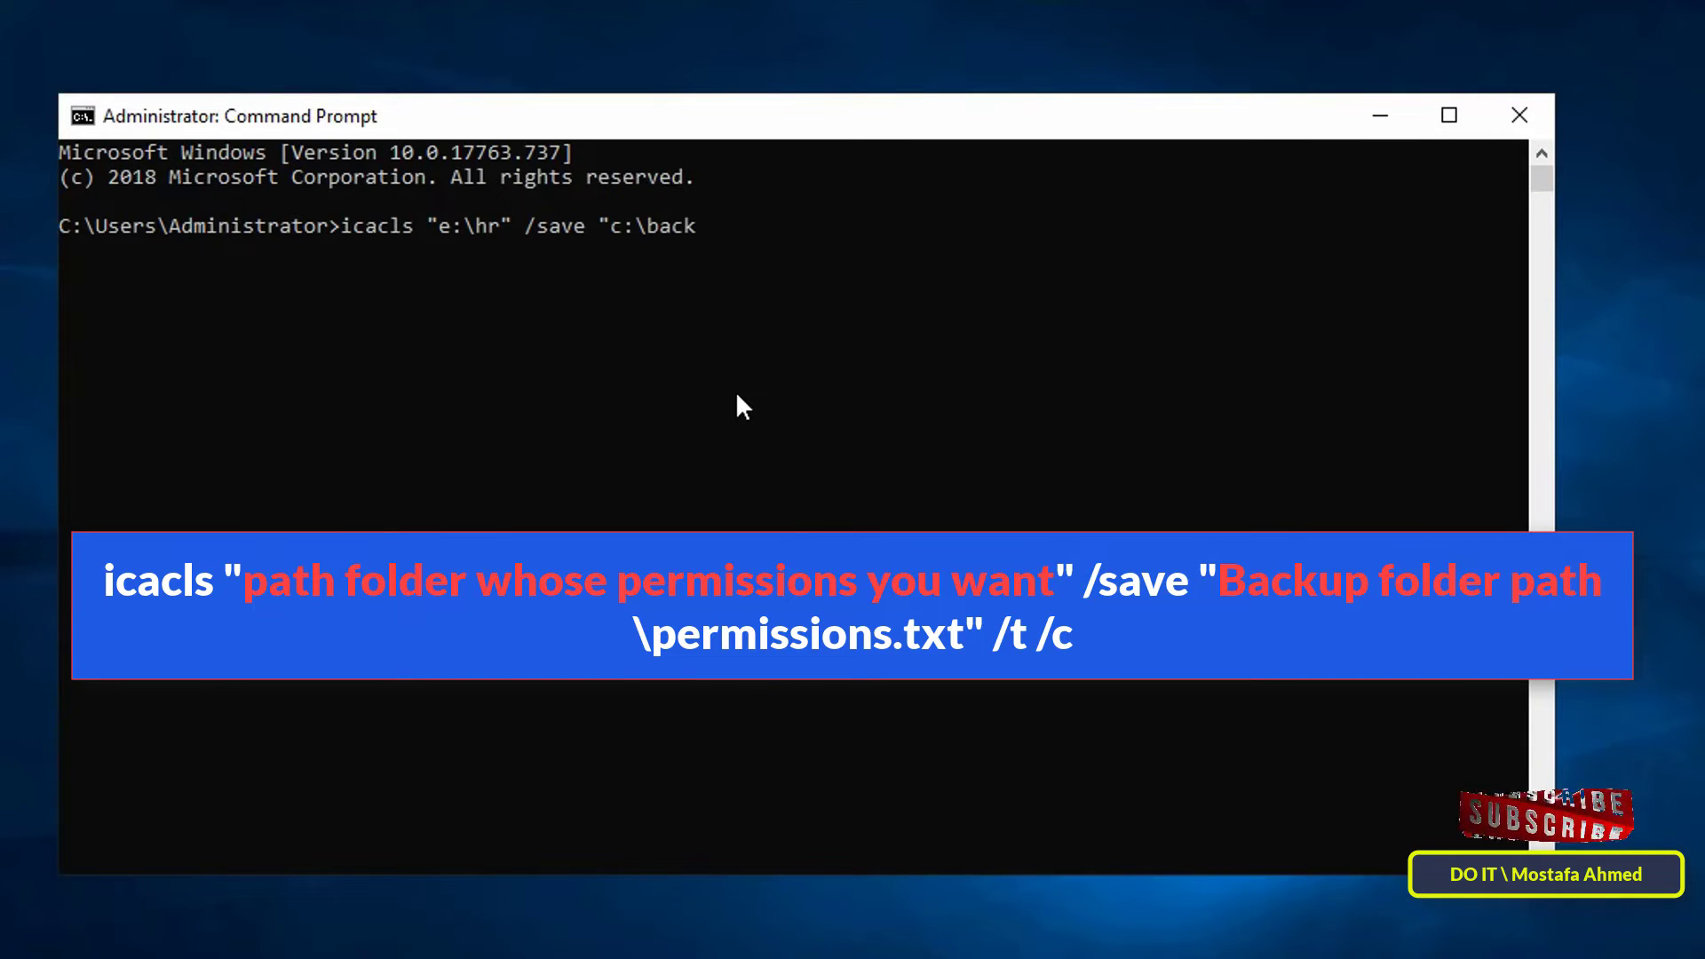
pyautogui.write('upfolder\\')
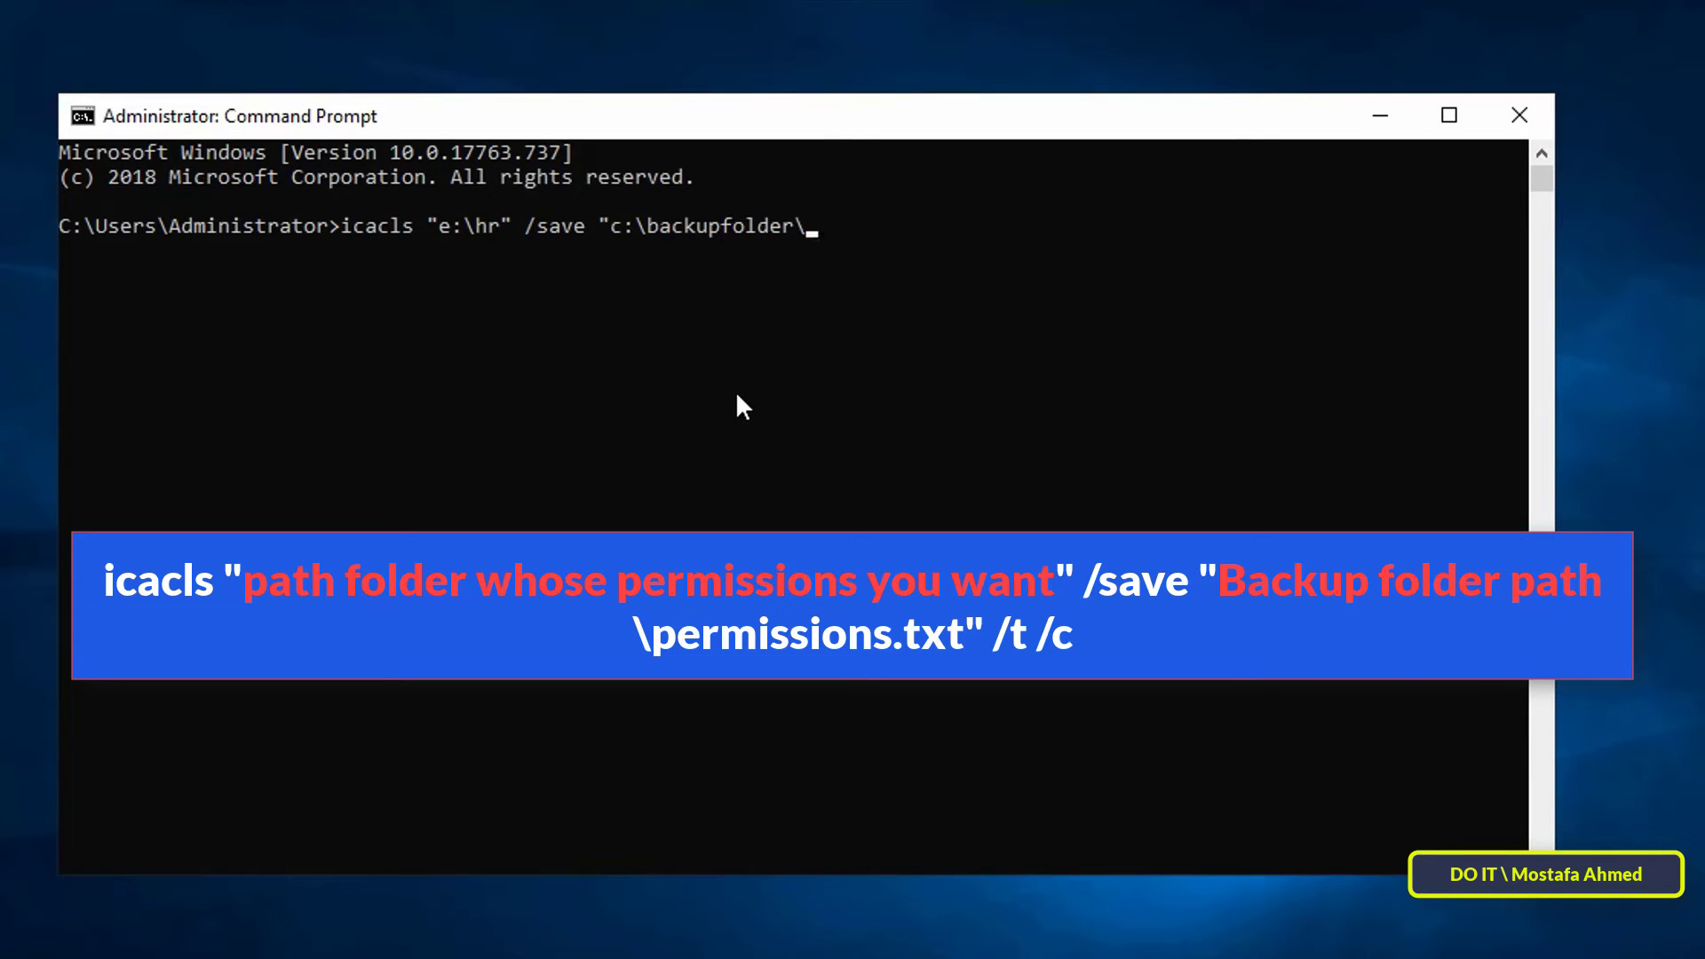
pyautogui.write('permissions.')
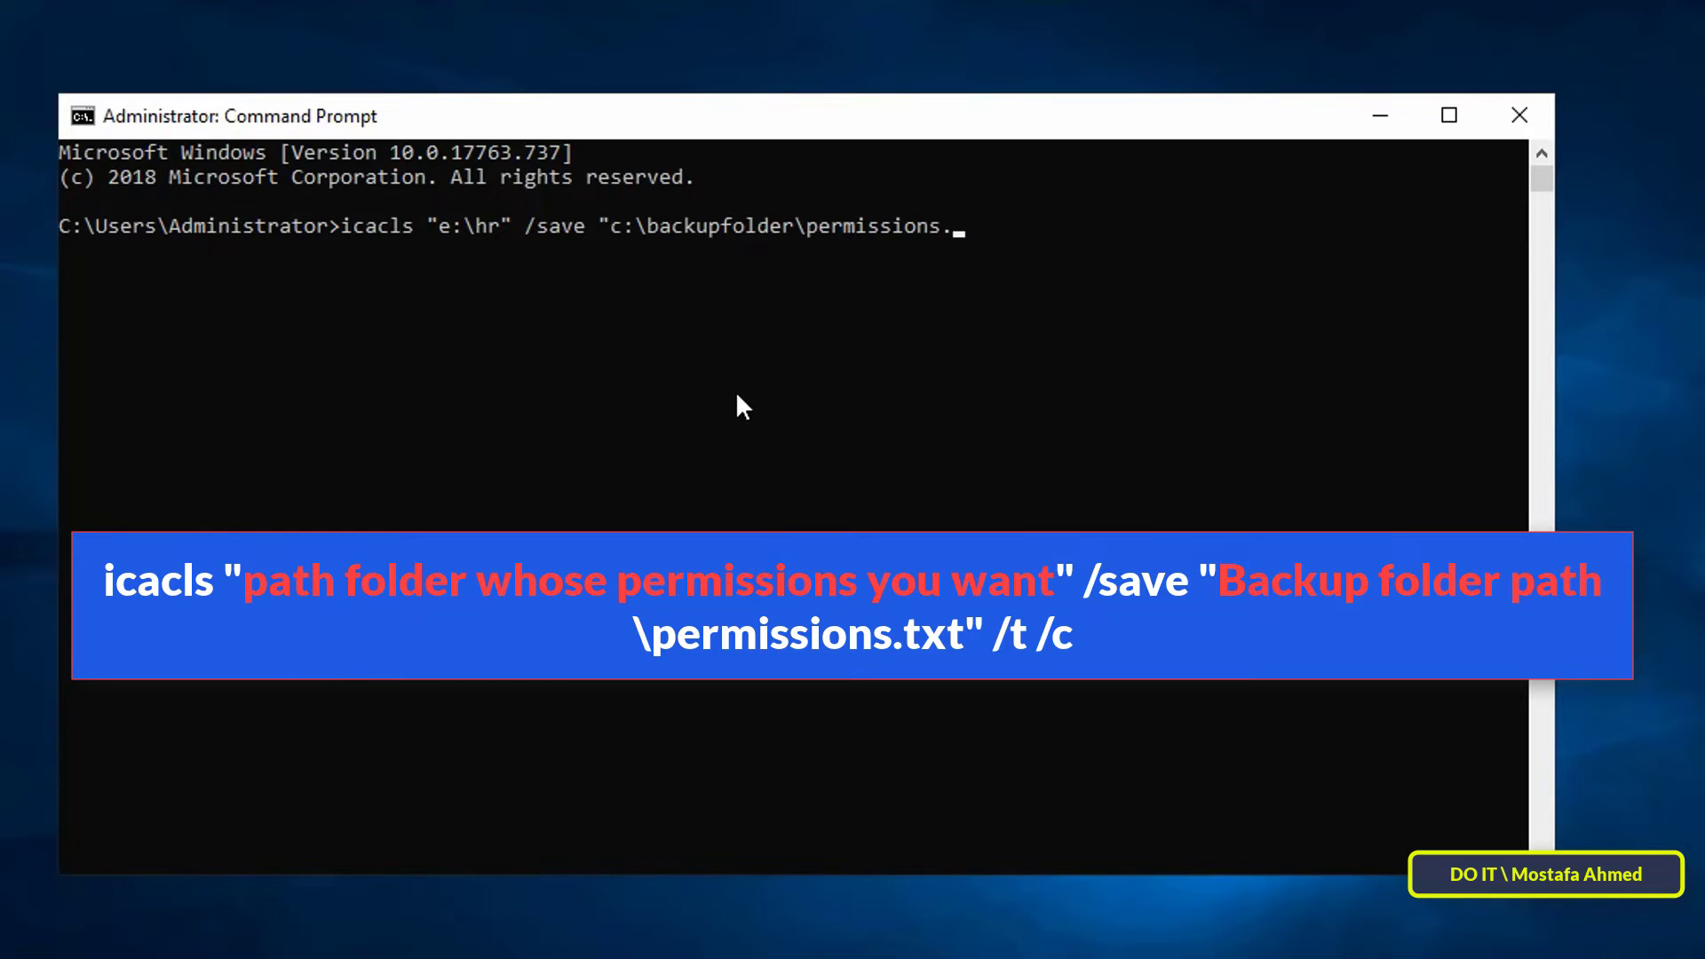
pyautogui.write('txt" /')
pyautogui.write('t')
pyautogui.write('c')
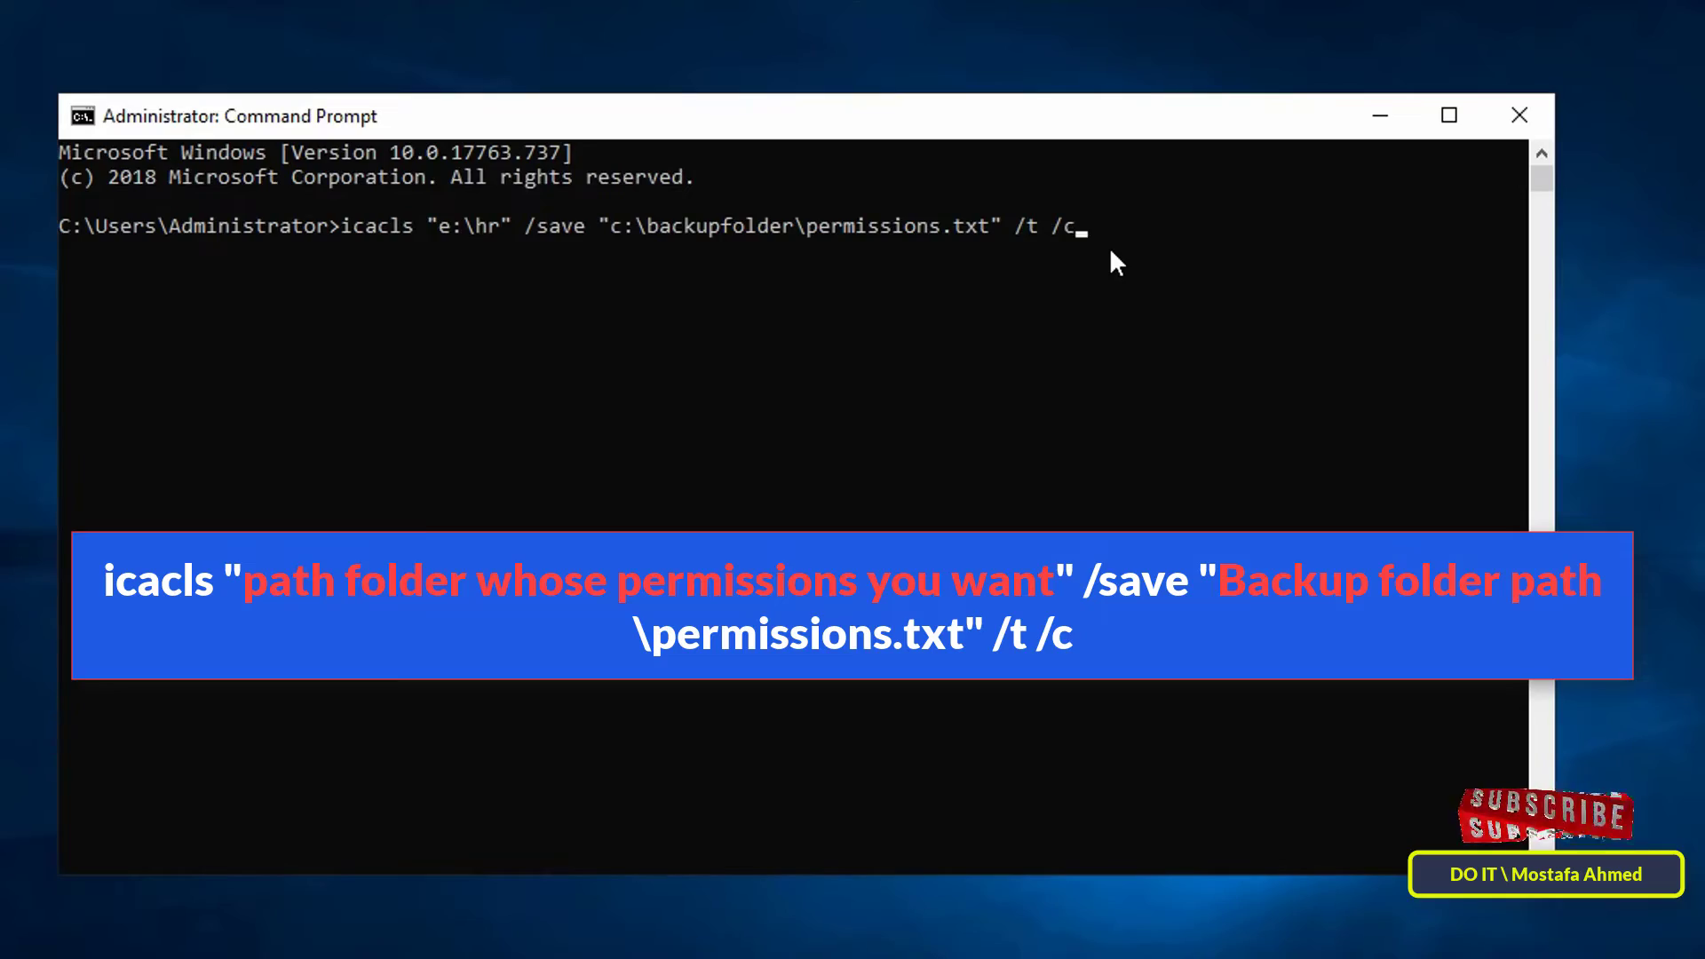
pyautogui.press('Return')
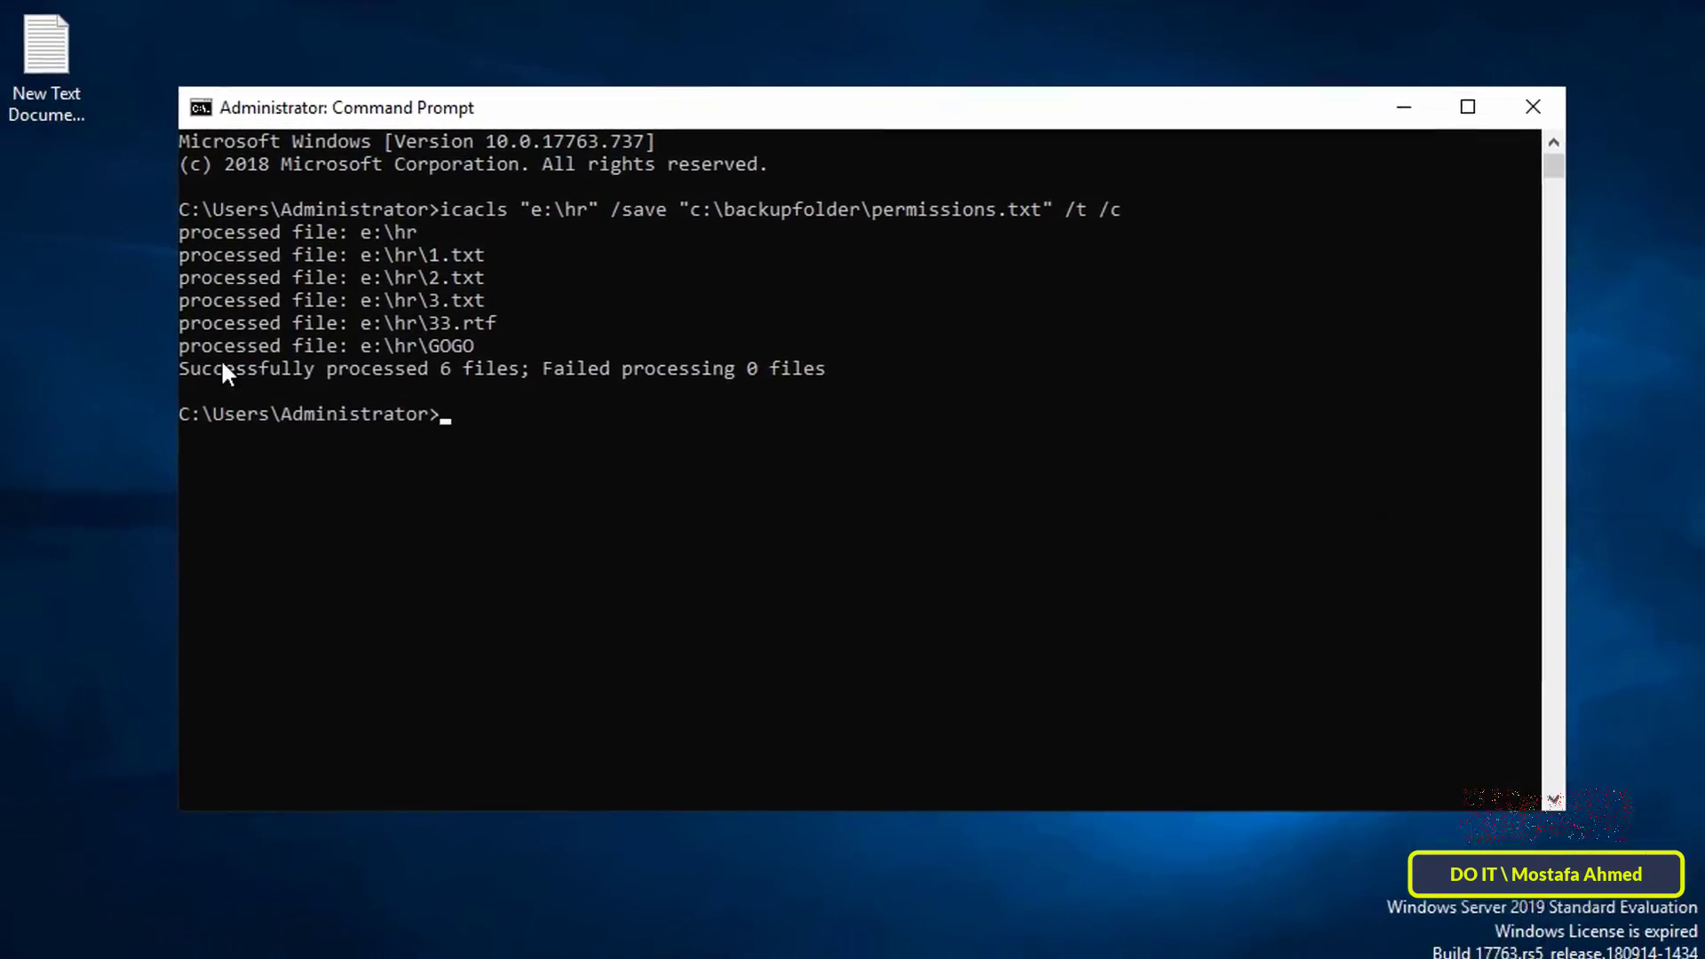
pyautogui.click(487, 356)
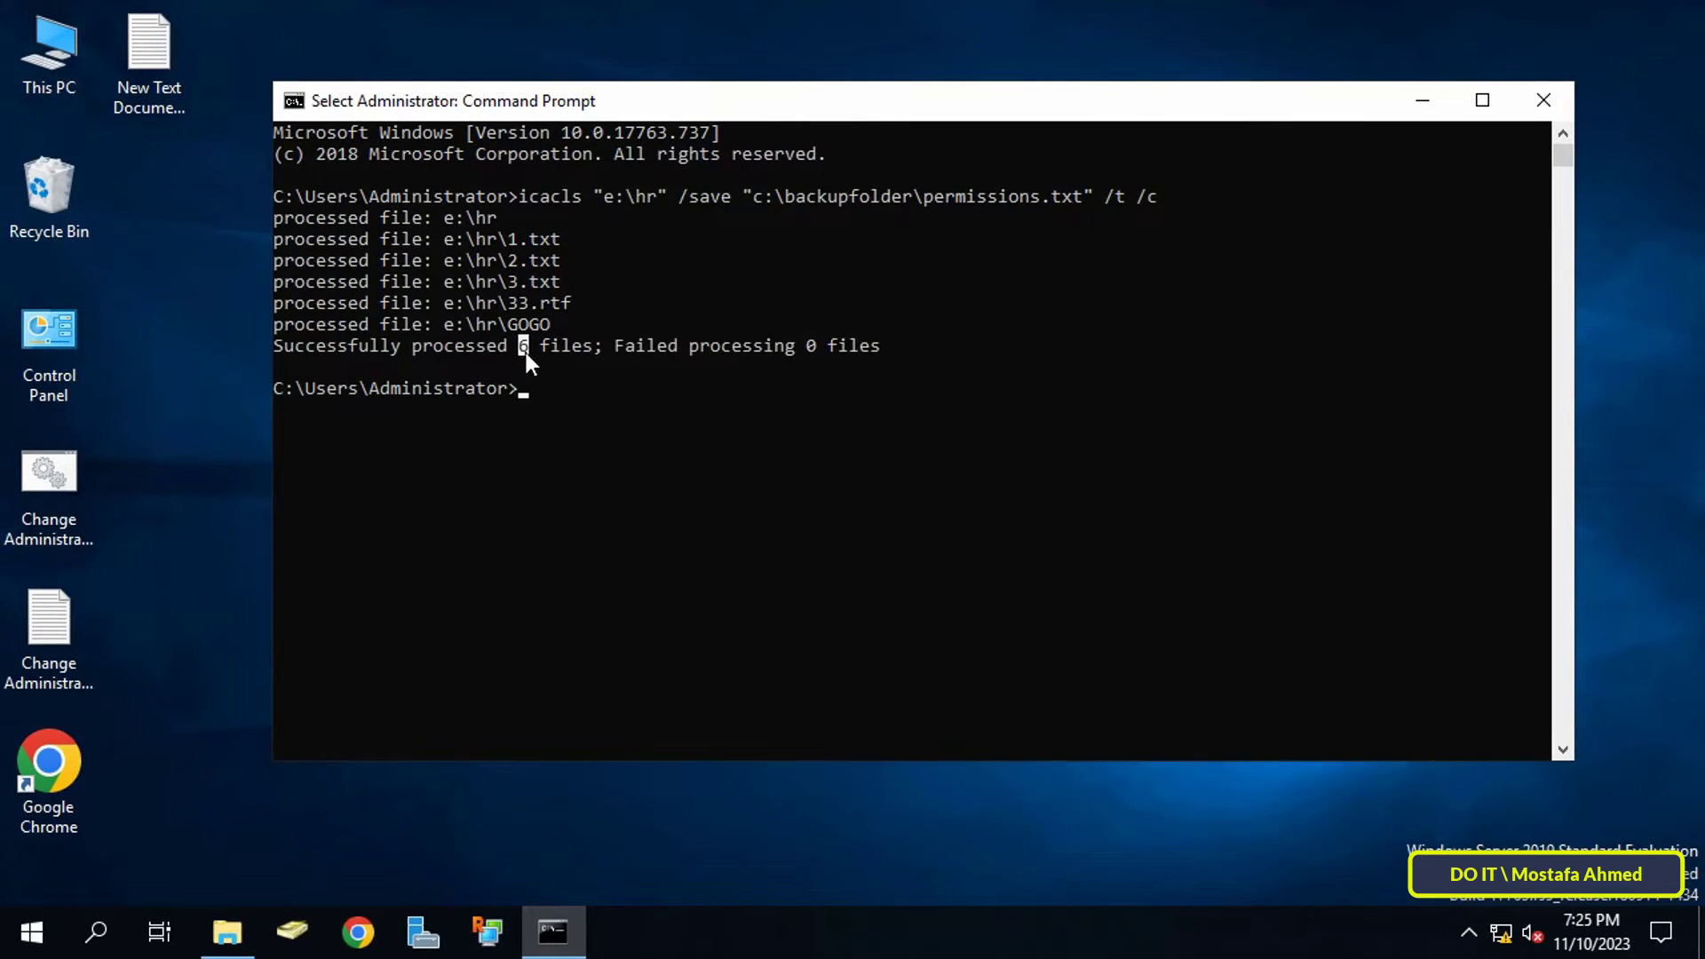
# Step: Open C:\Backupfolder\permissions.txt in Notepad to view the saved HR ACL entries
pyautogui.doubleClick(54, 55)
pyautogui.doubleClick(674, 383)
pyautogui.click(329, 226)
pyautogui.doubleClick(330, 226)
pyautogui.doubleClick(303, 166)
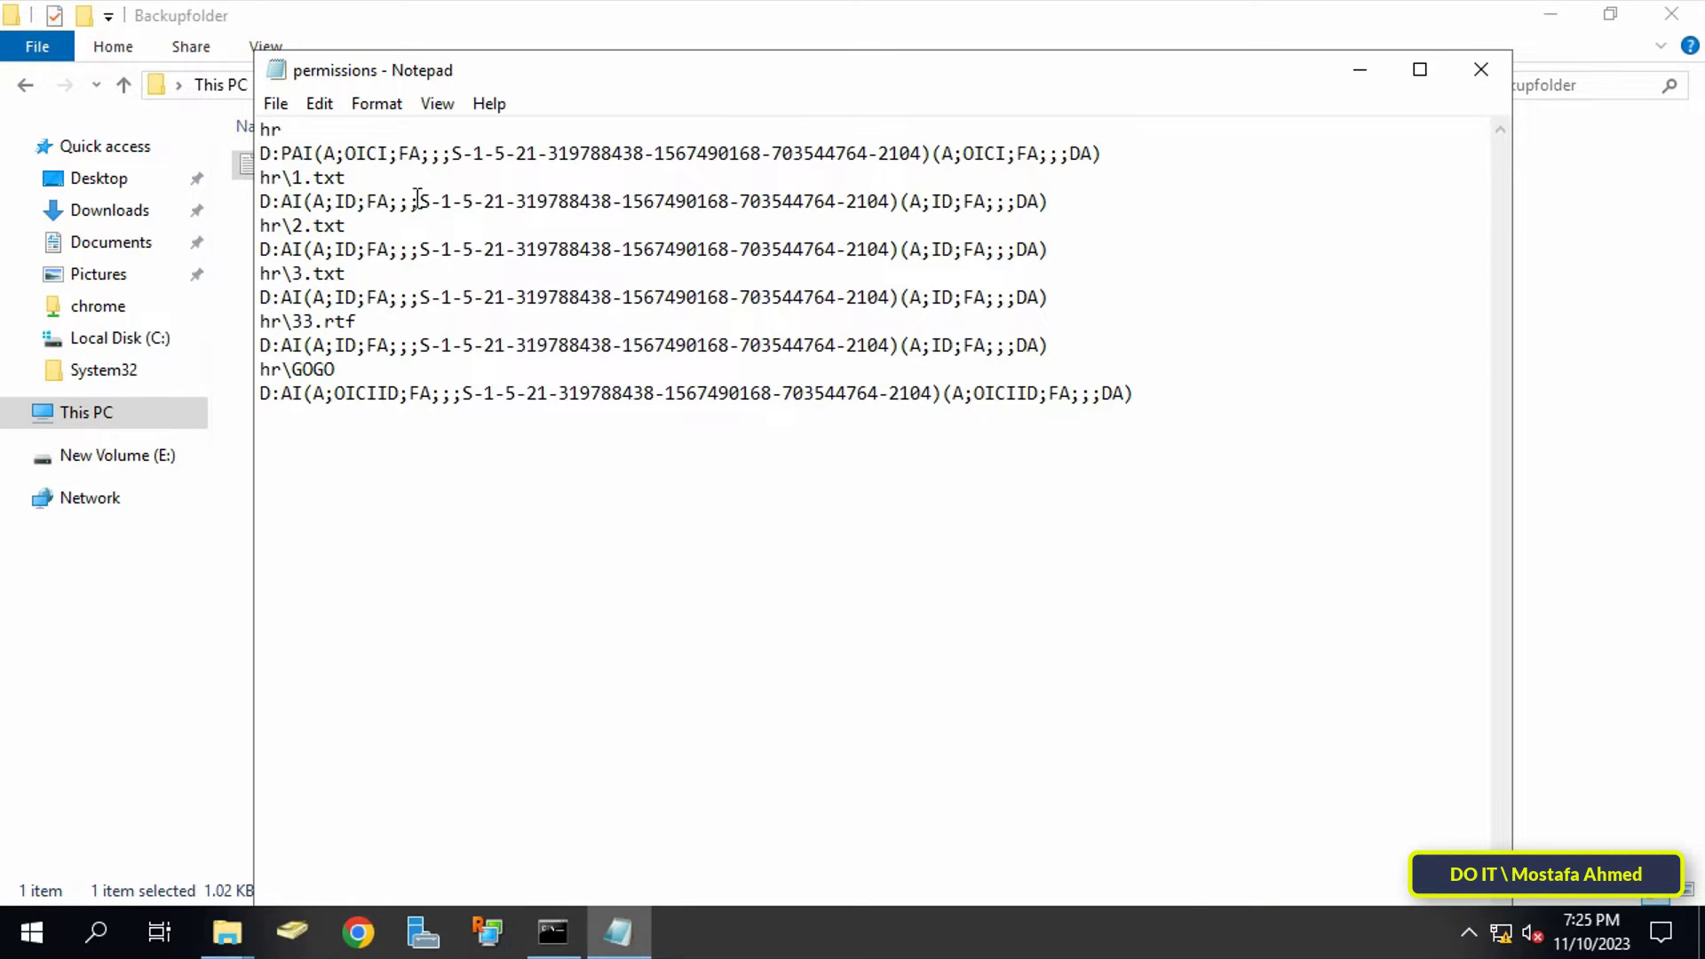
# Step: Close the permissions file and open the permissions editor for the HR folder on E:
pyautogui.click(1482, 70)
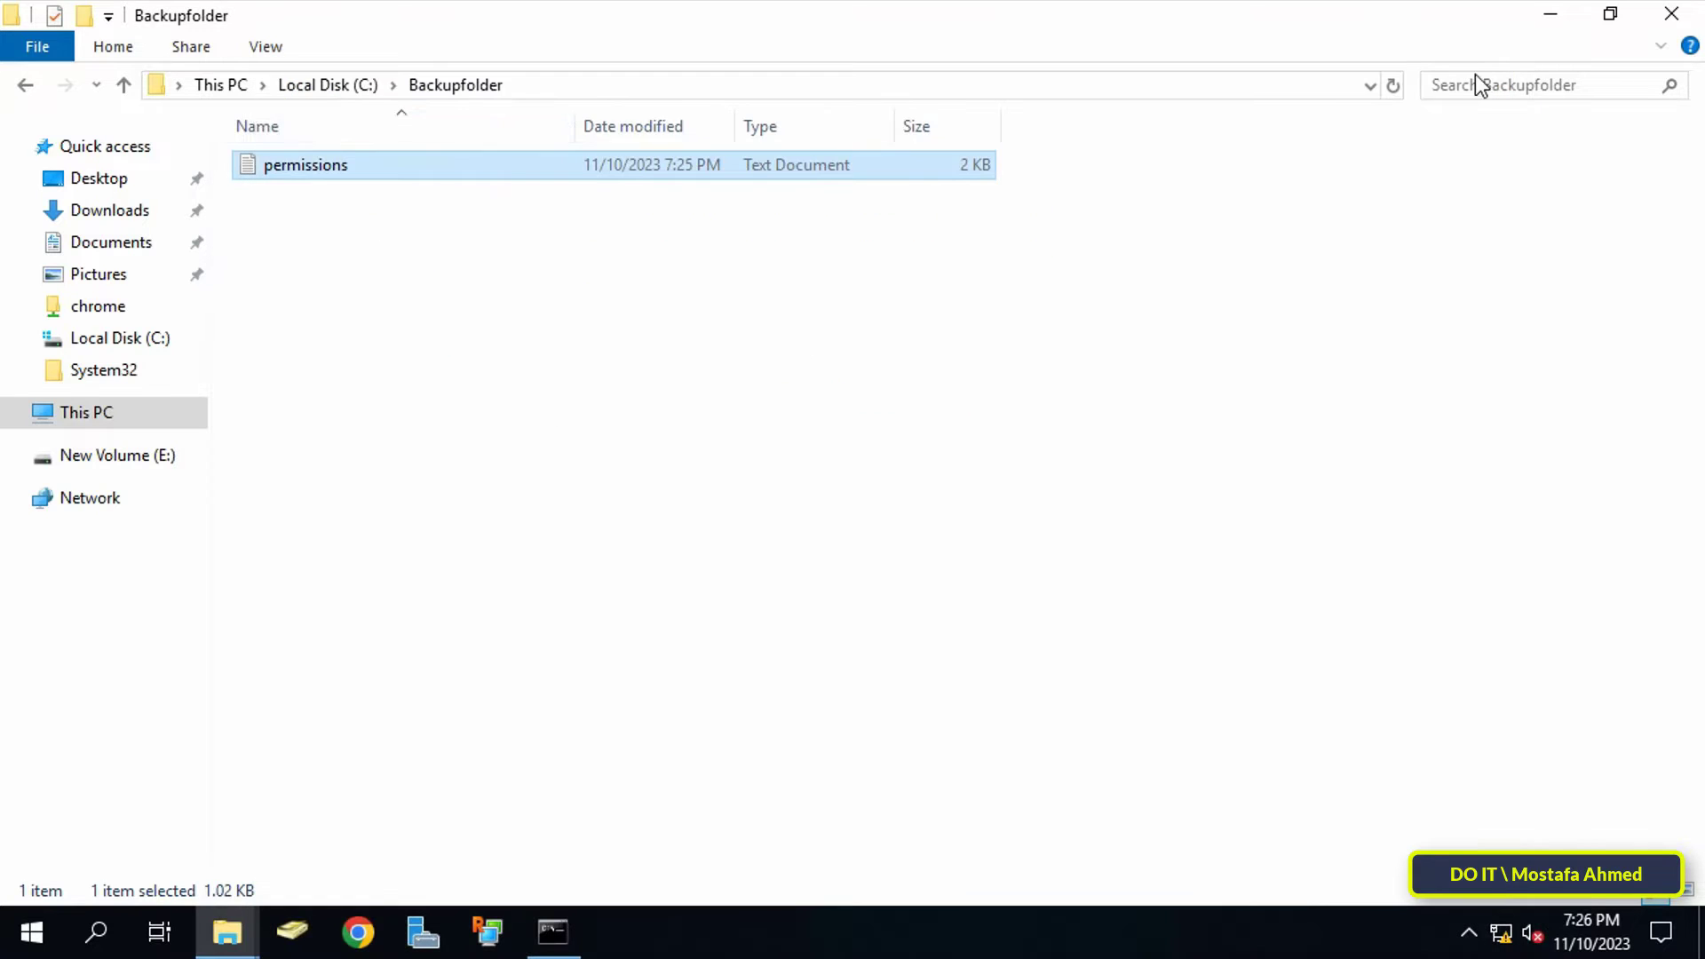
pyautogui.click(217, 89)
pyautogui.doubleClick(1374, 366)
pyautogui.rightClick(249, 248)
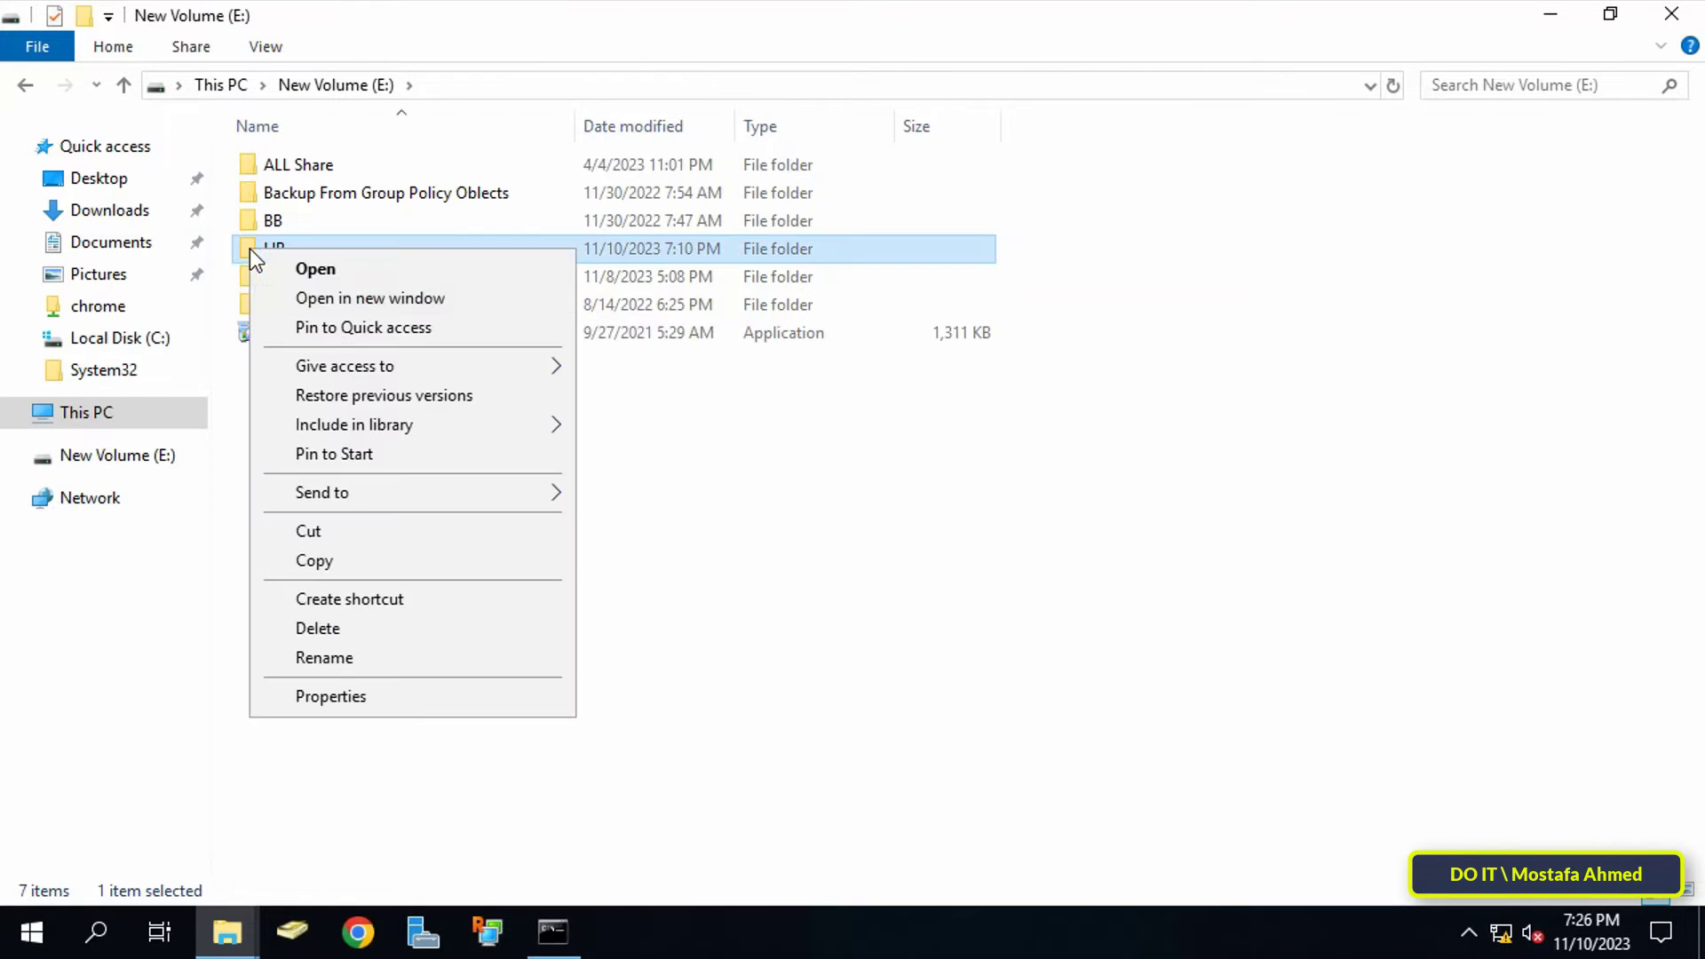
pyautogui.click(413, 702)
pyautogui.click(639, 268)
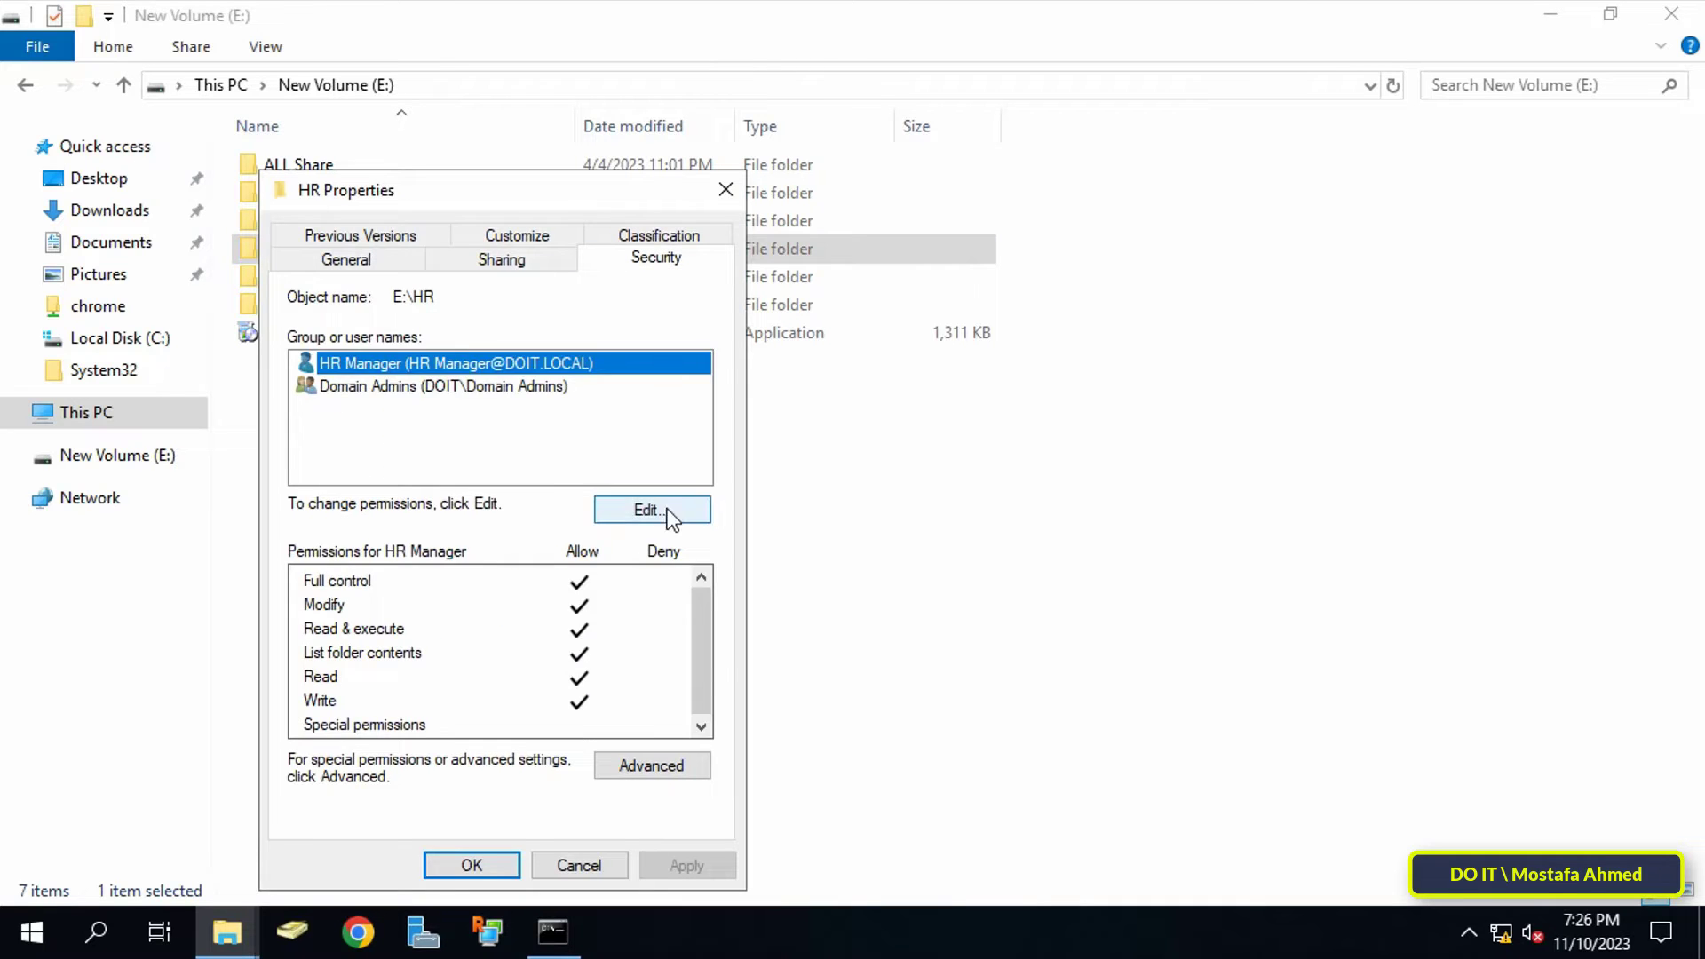
pyautogui.click(654, 510)
# Step: Add the Administrators group to the HR folder's permissions
pyautogui.click(612, 613)
pyautogui.click(445, 644)
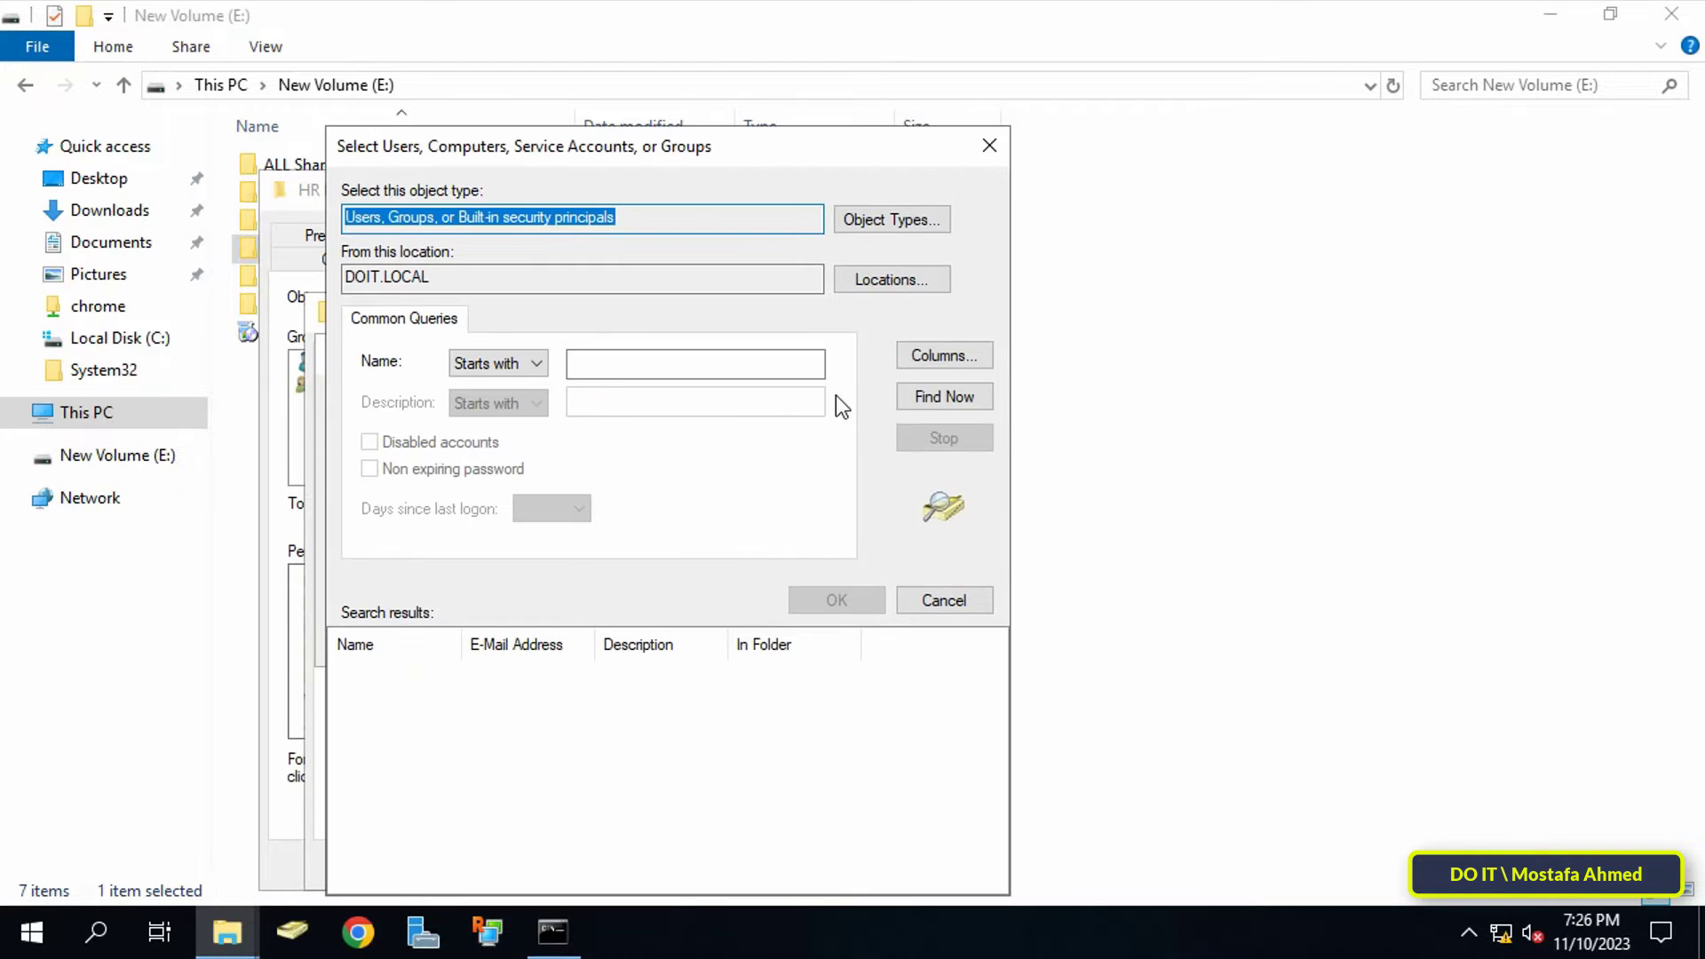
pyautogui.press('Return')
pyautogui.click(505, 762)
pyautogui.click(795, 608)
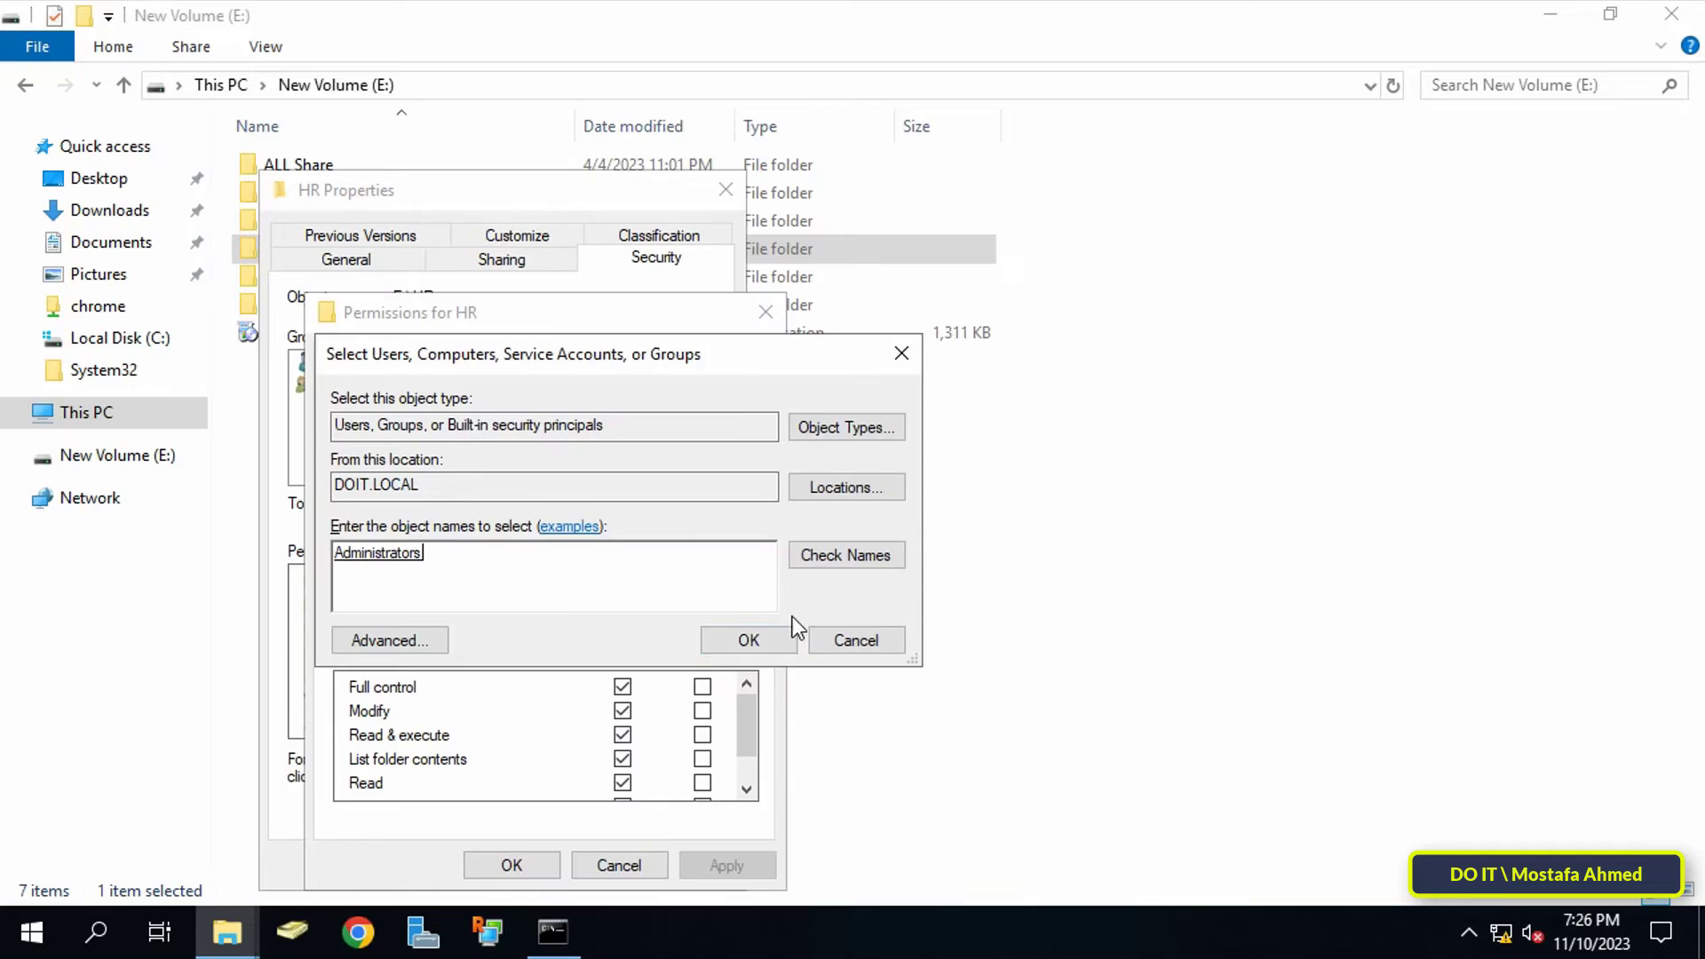
pyautogui.click(720, 642)
# Step: Add the Guests, HR and HR1 accounts to the HR folder's permissions
pyautogui.click(626, 619)
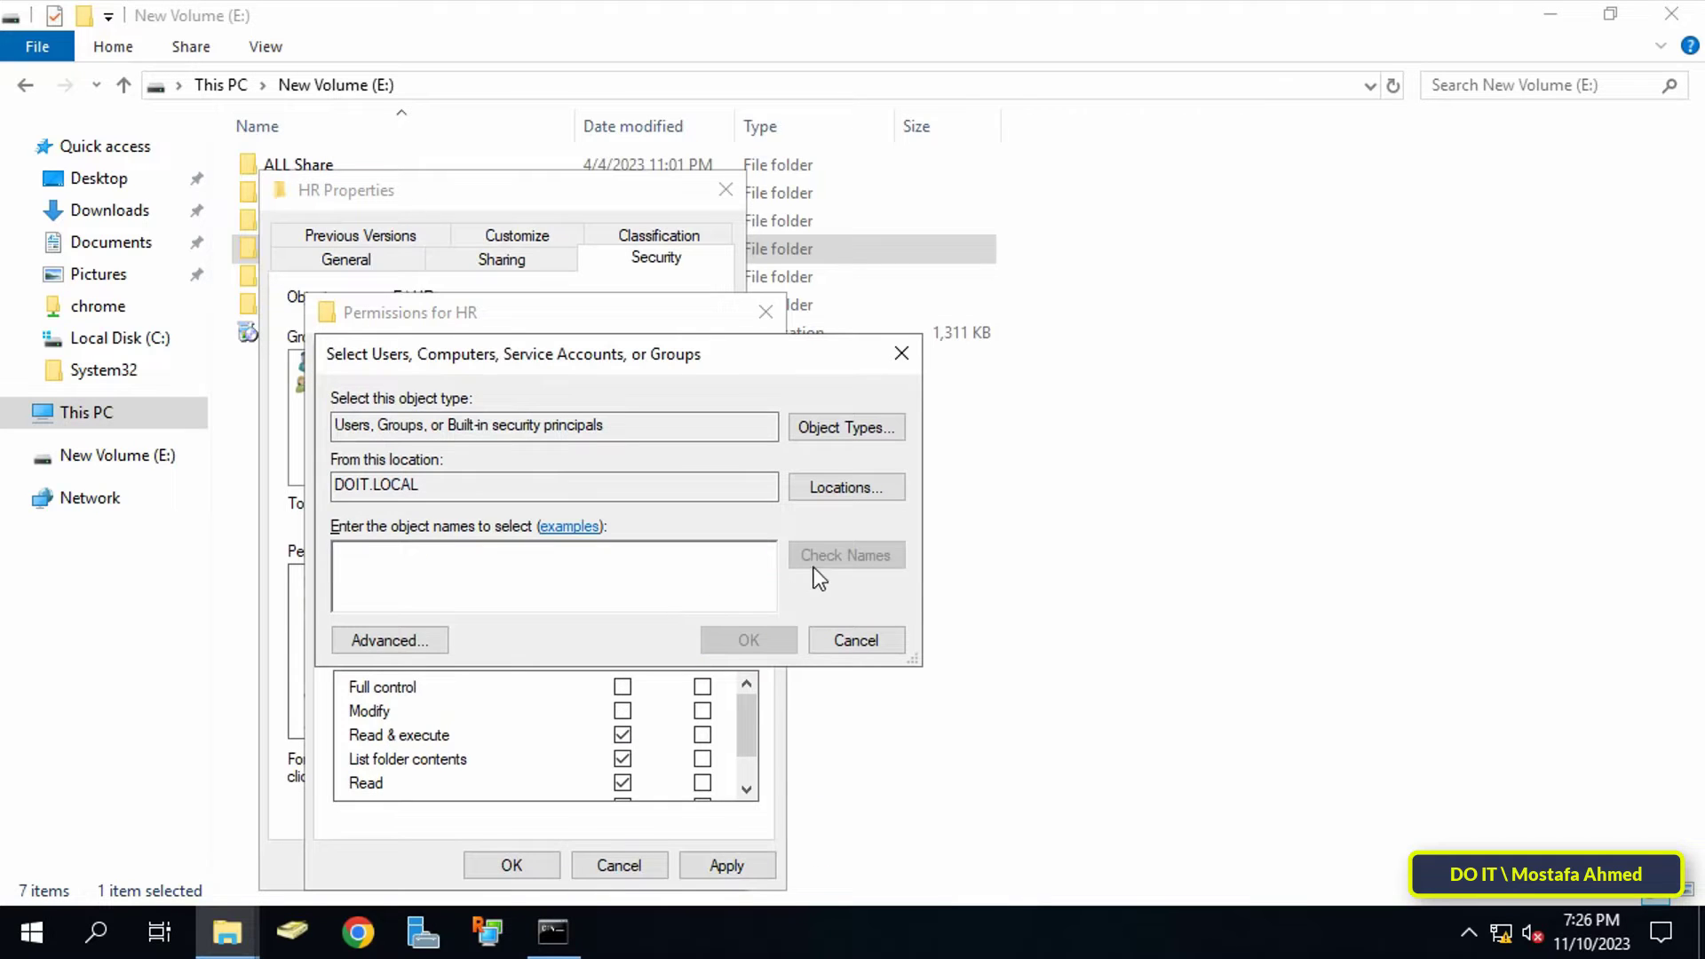
pyautogui.click(425, 632)
pyautogui.click(939, 396)
pyautogui.scroll(-5, 507, 760)
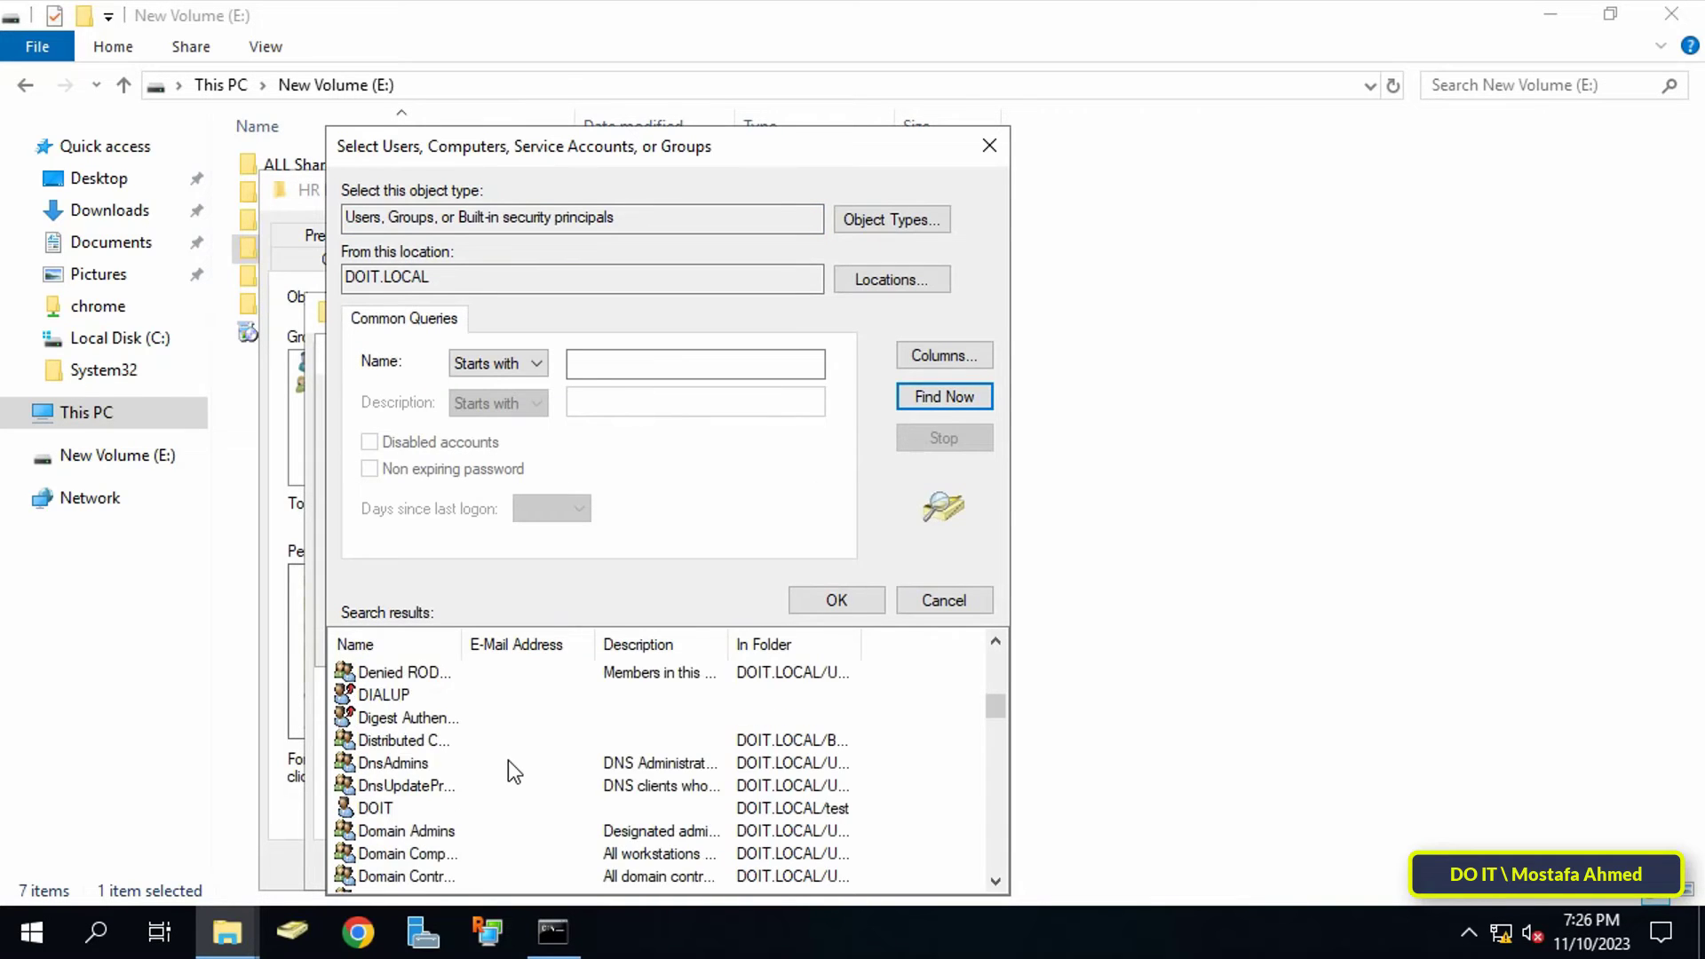
pyautogui.scroll(-3, 480, 774)
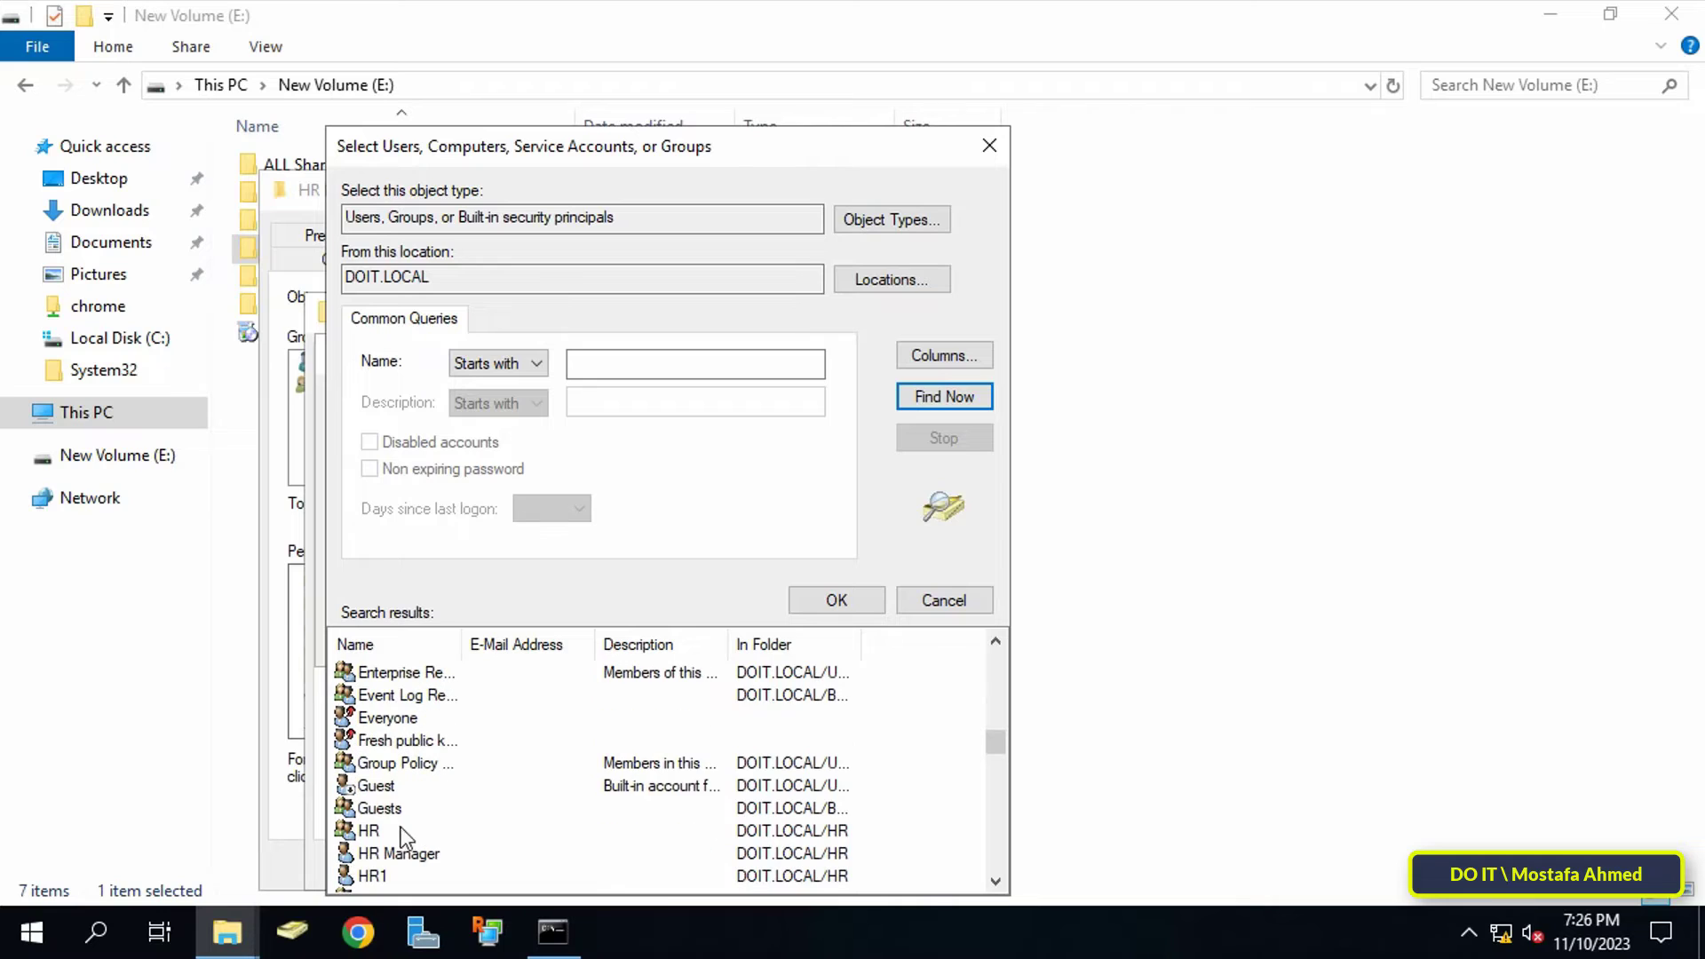
pyautogui.click(427, 839)
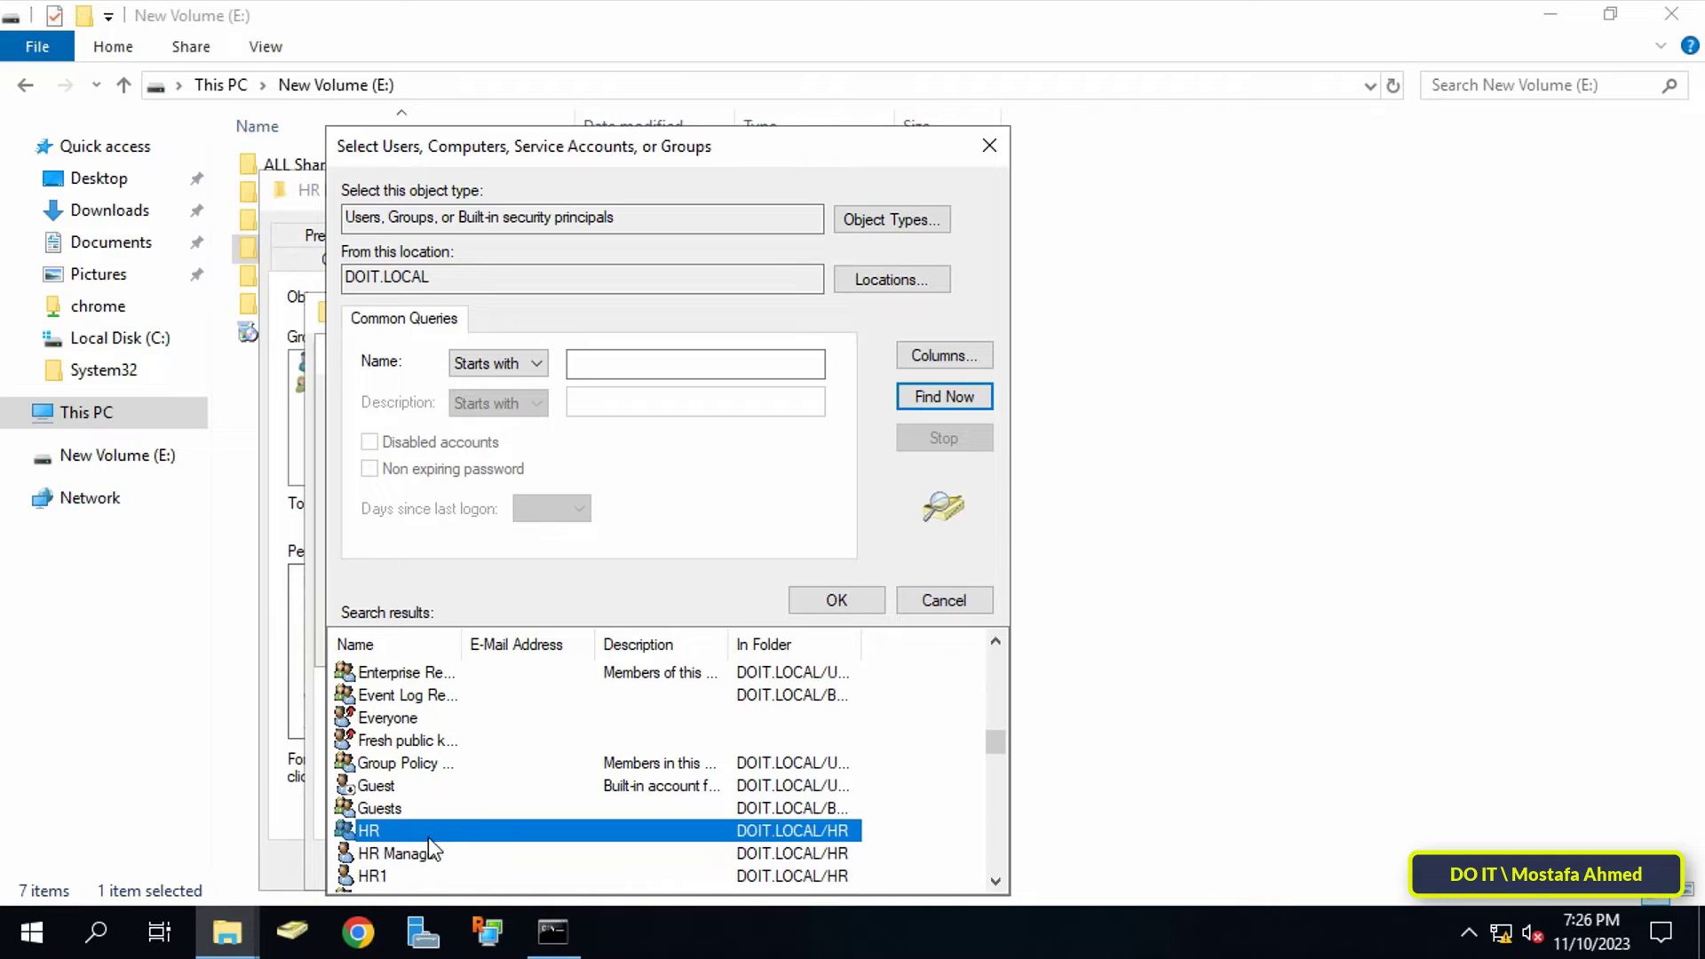
pyautogui.keyDown('ctrl'); pyautogui.click(378, 876); pyautogui.keyUp('ctrl')
pyautogui.keyDown('ctrl'); pyautogui.click(391, 803); pyautogui.keyUp('ctrl')
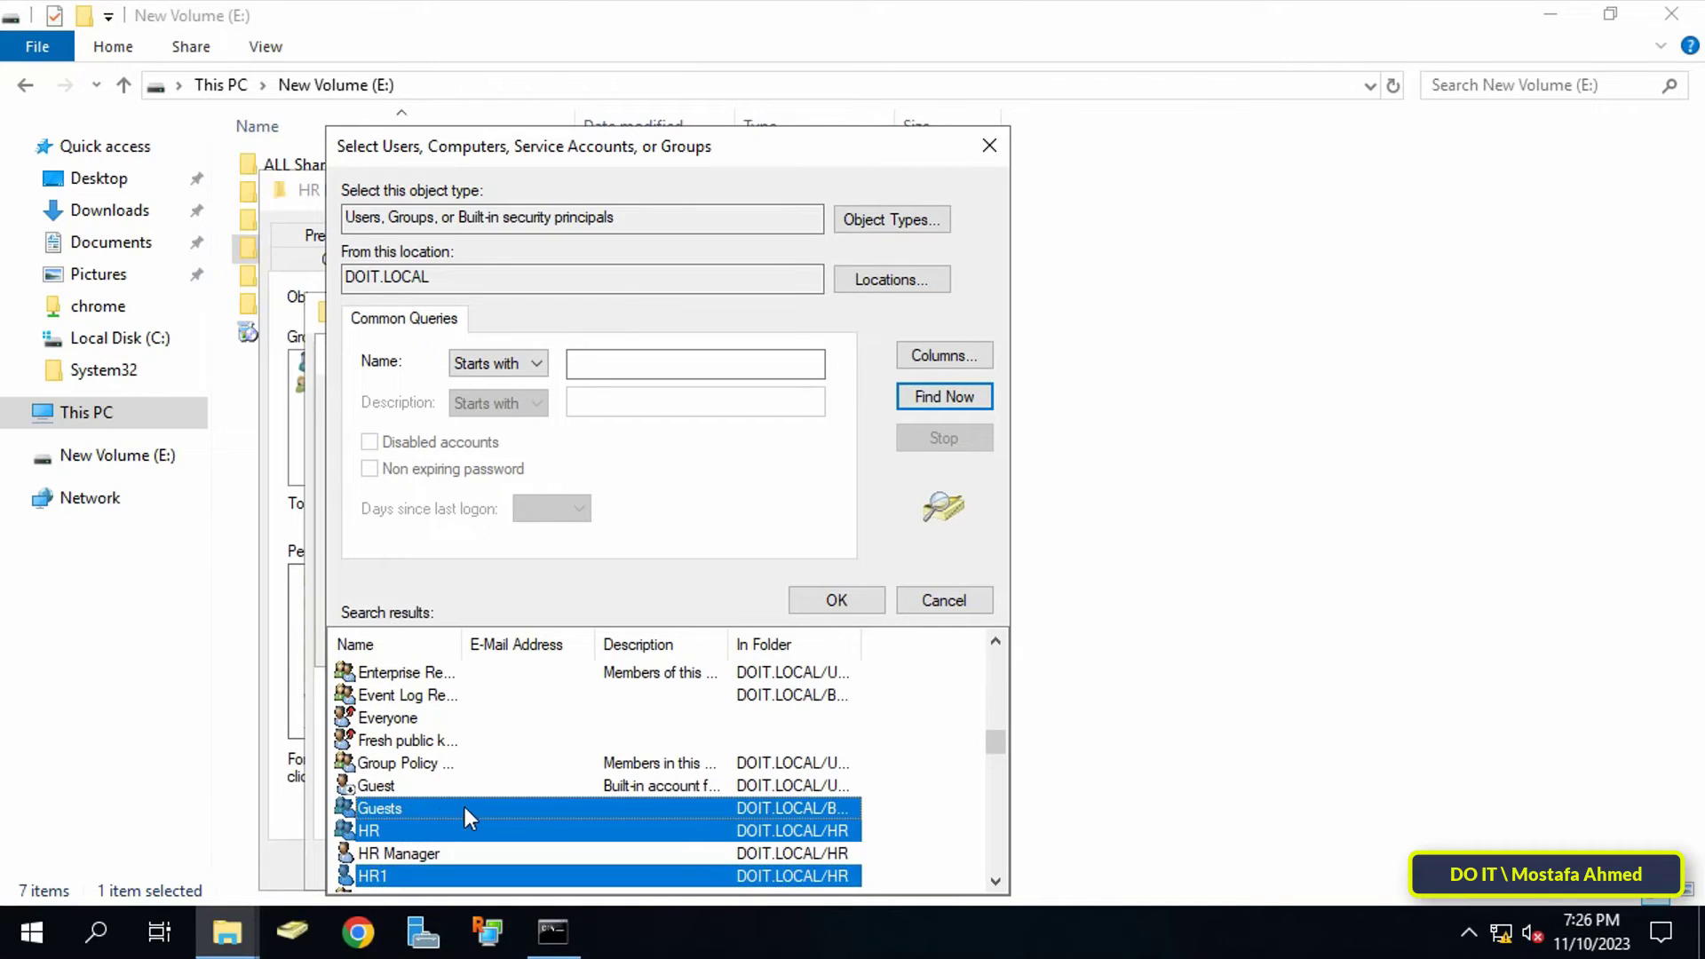
pyautogui.click(834, 601)
pyautogui.click(792, 641)
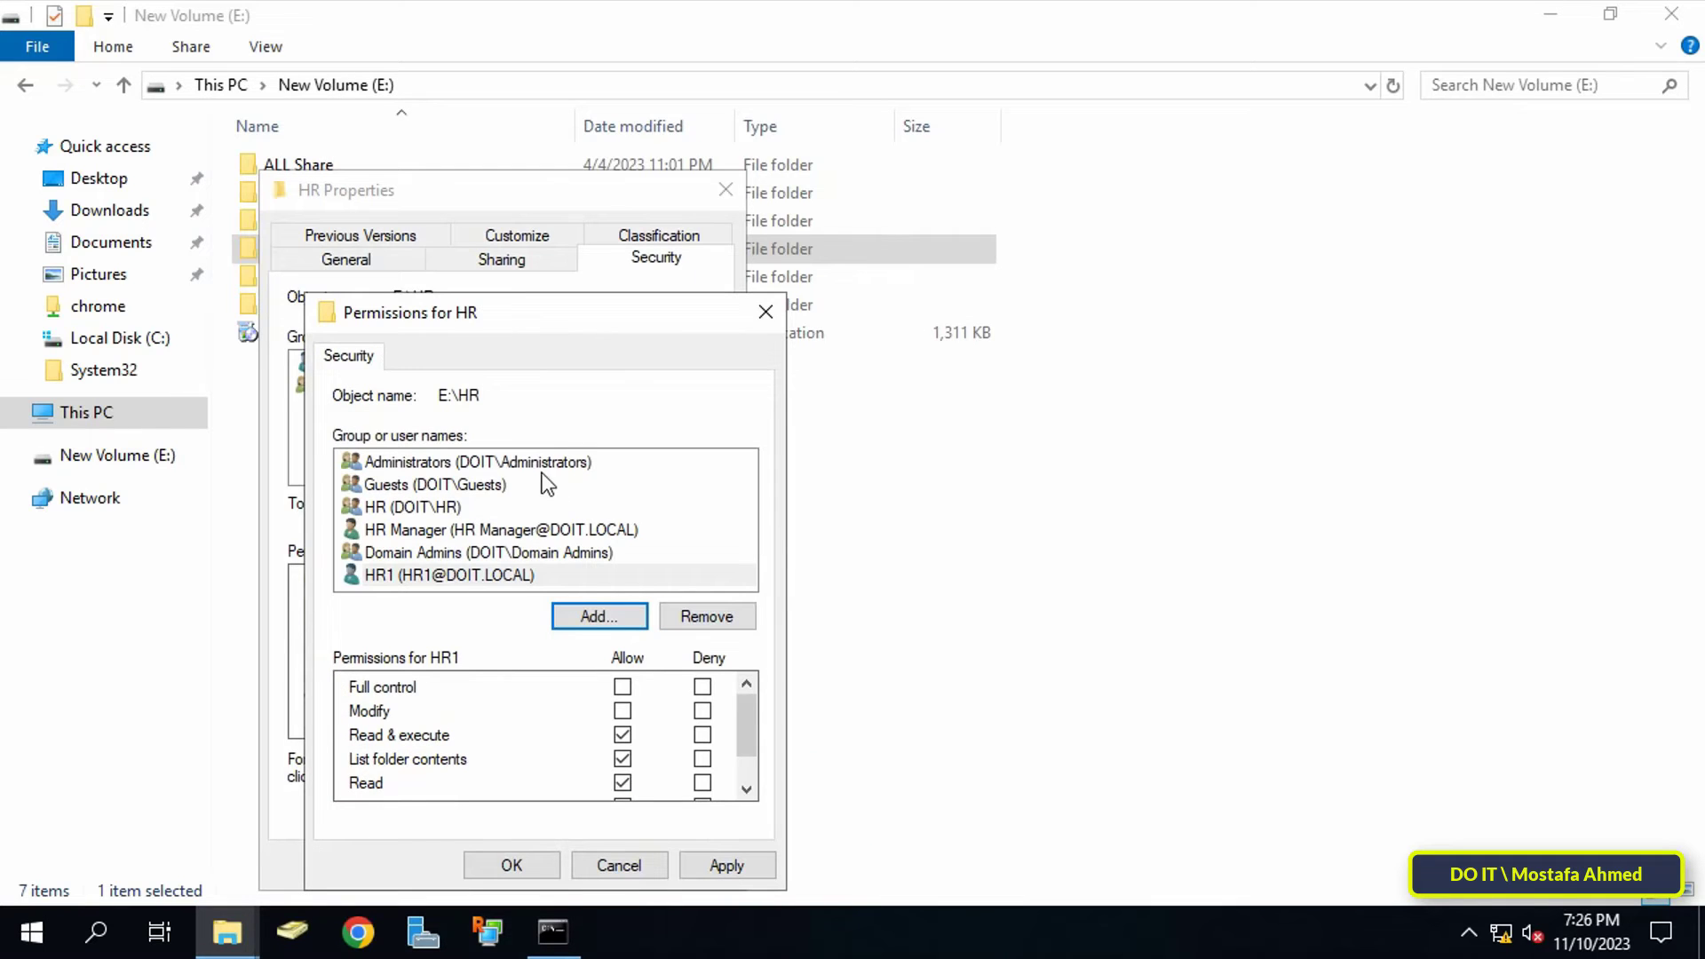
# Step: Apply the new permission entries and close the HR folder's dialogs
pyautogui.click(703, 866)
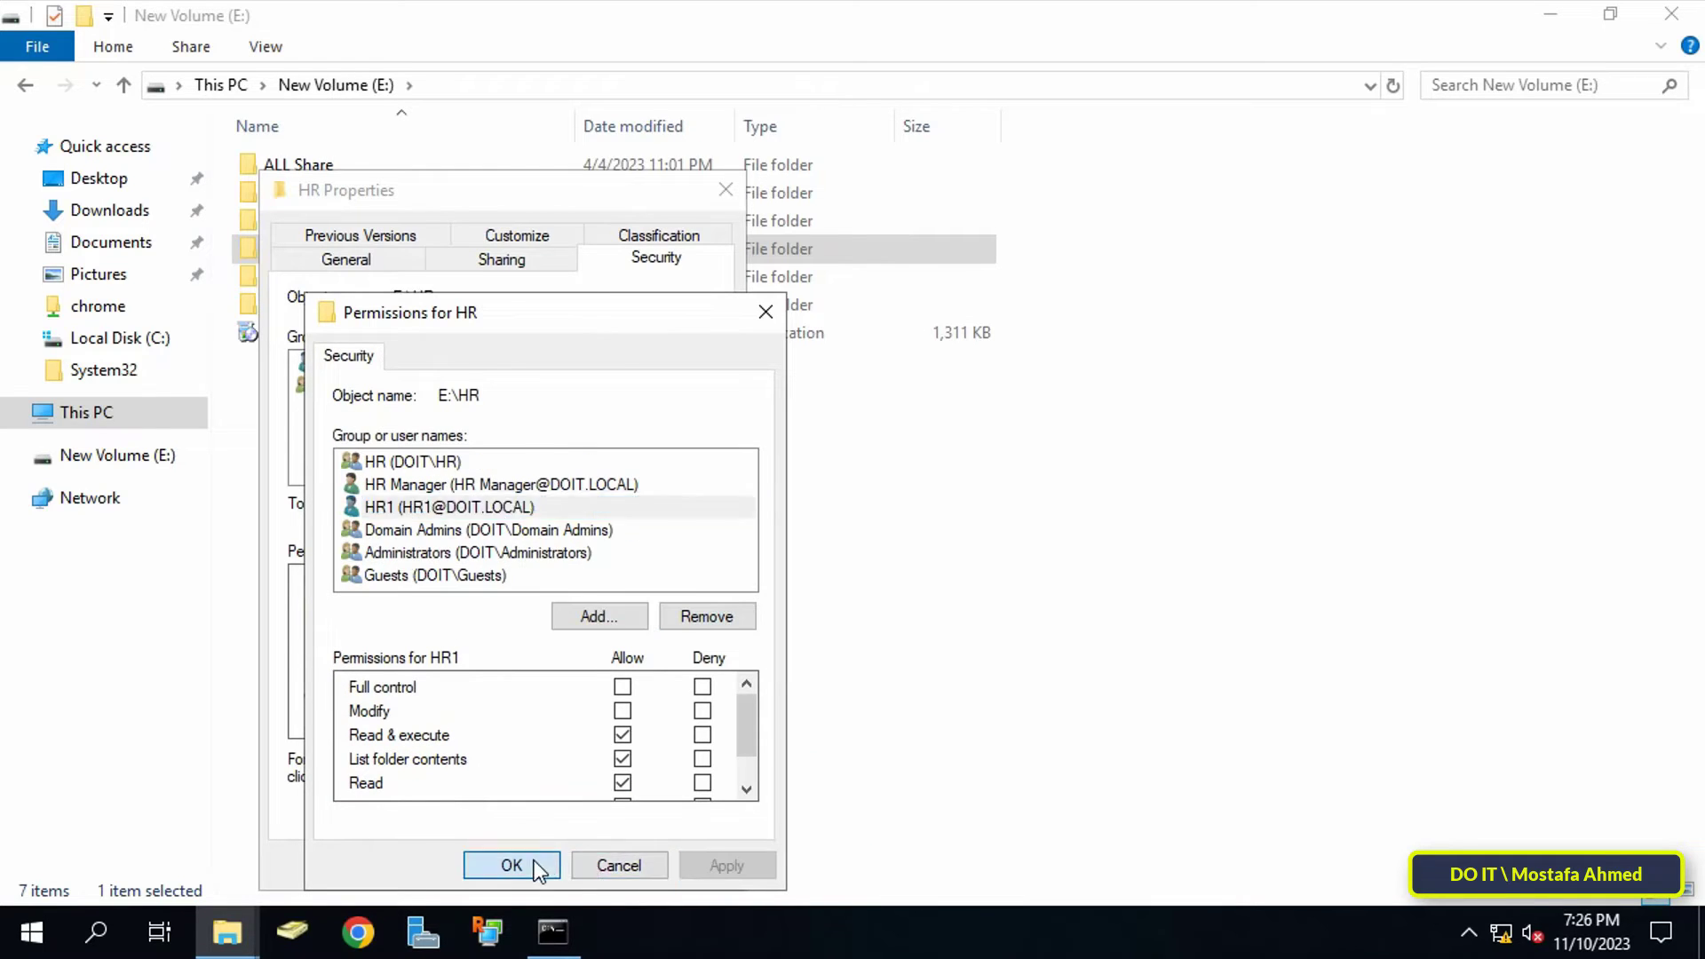
pyautogui.click(511, 865)
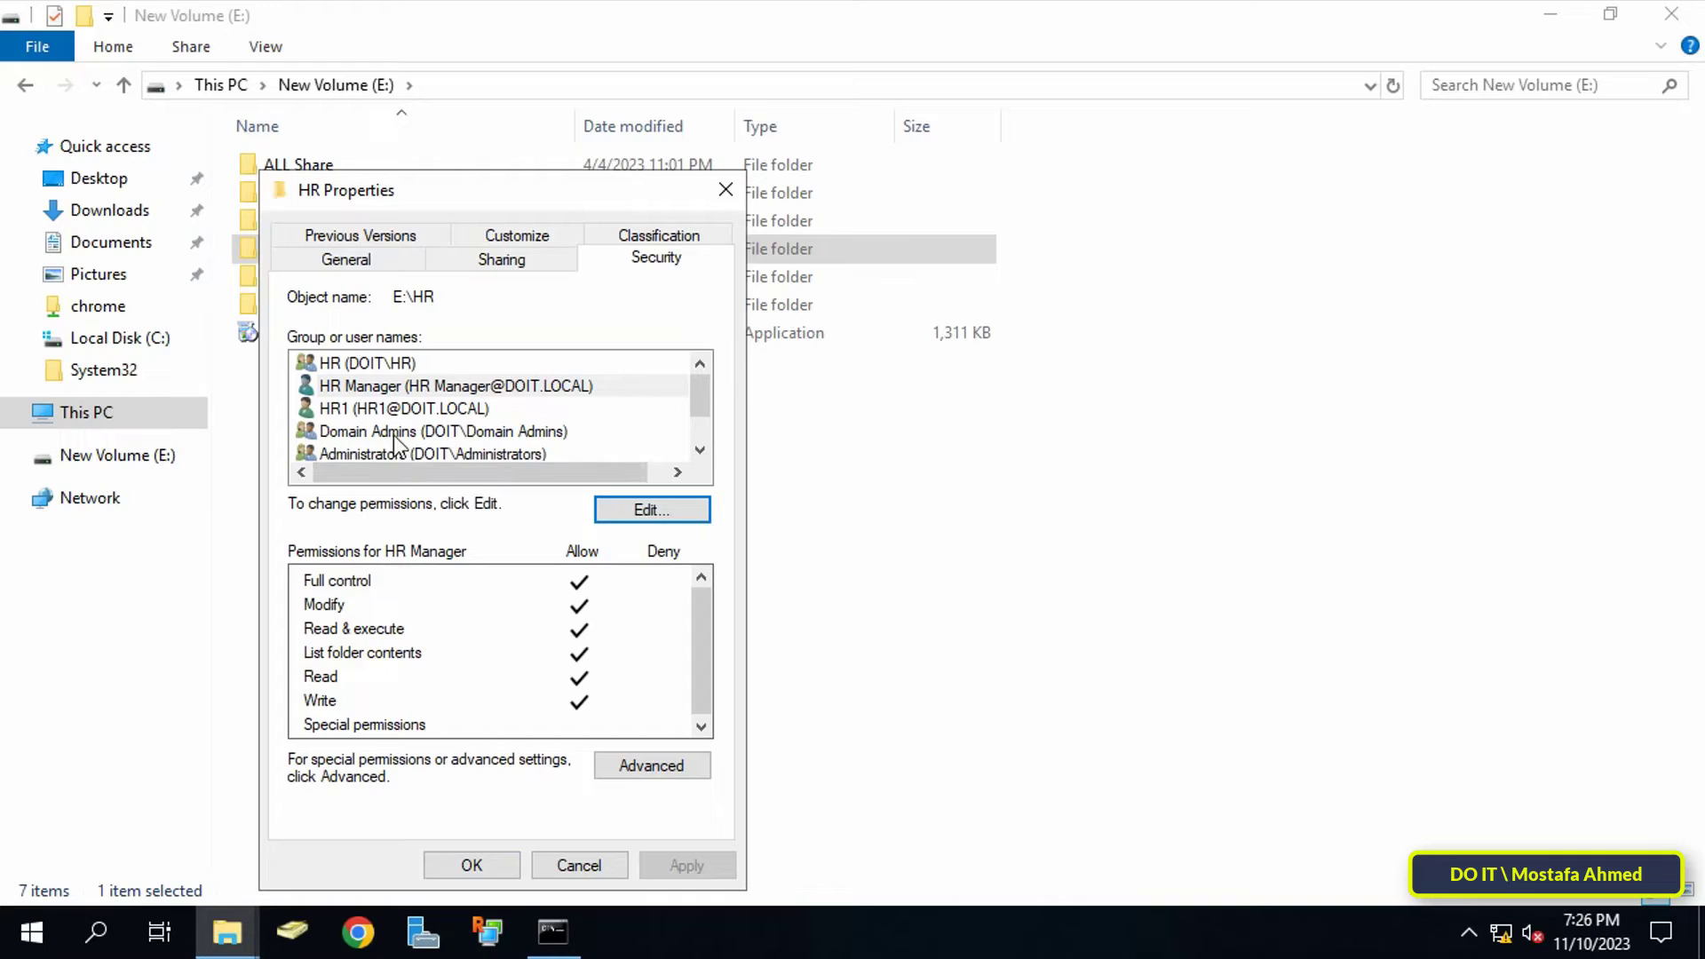
pyautogui.click(472, 865)
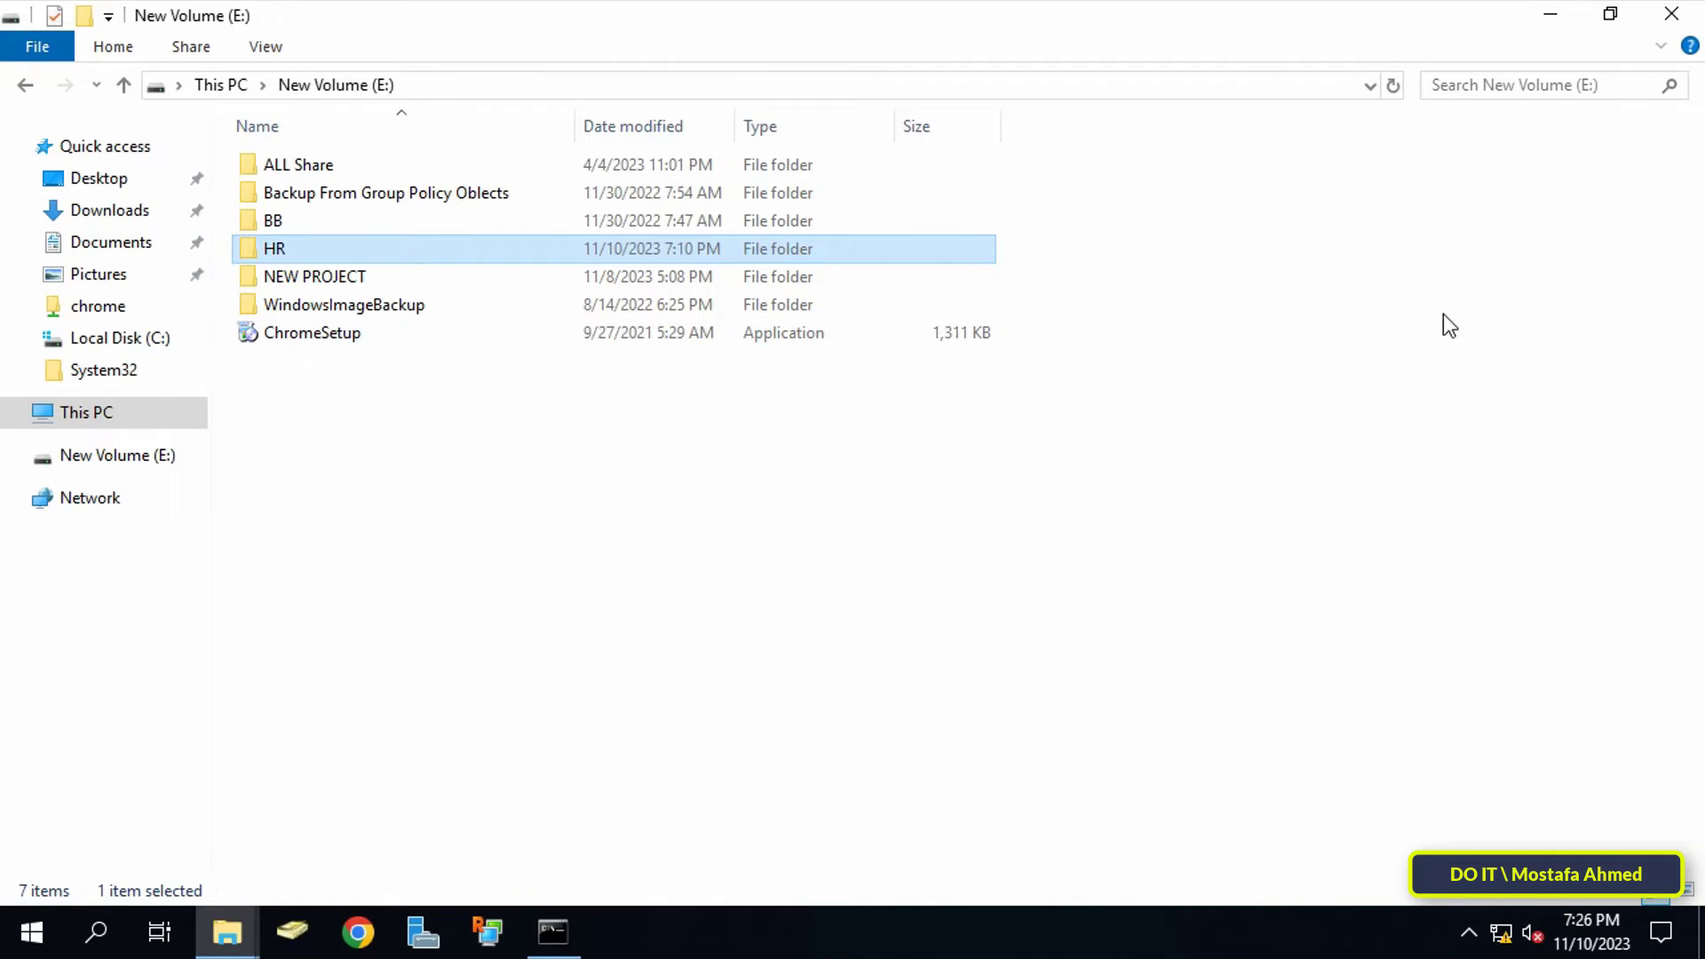
# Step: Run icacls "e:" /restore "c:\backupfolder\permissions.txt" in the command window, restoring 6 files
pyautogui.click(564, 933)
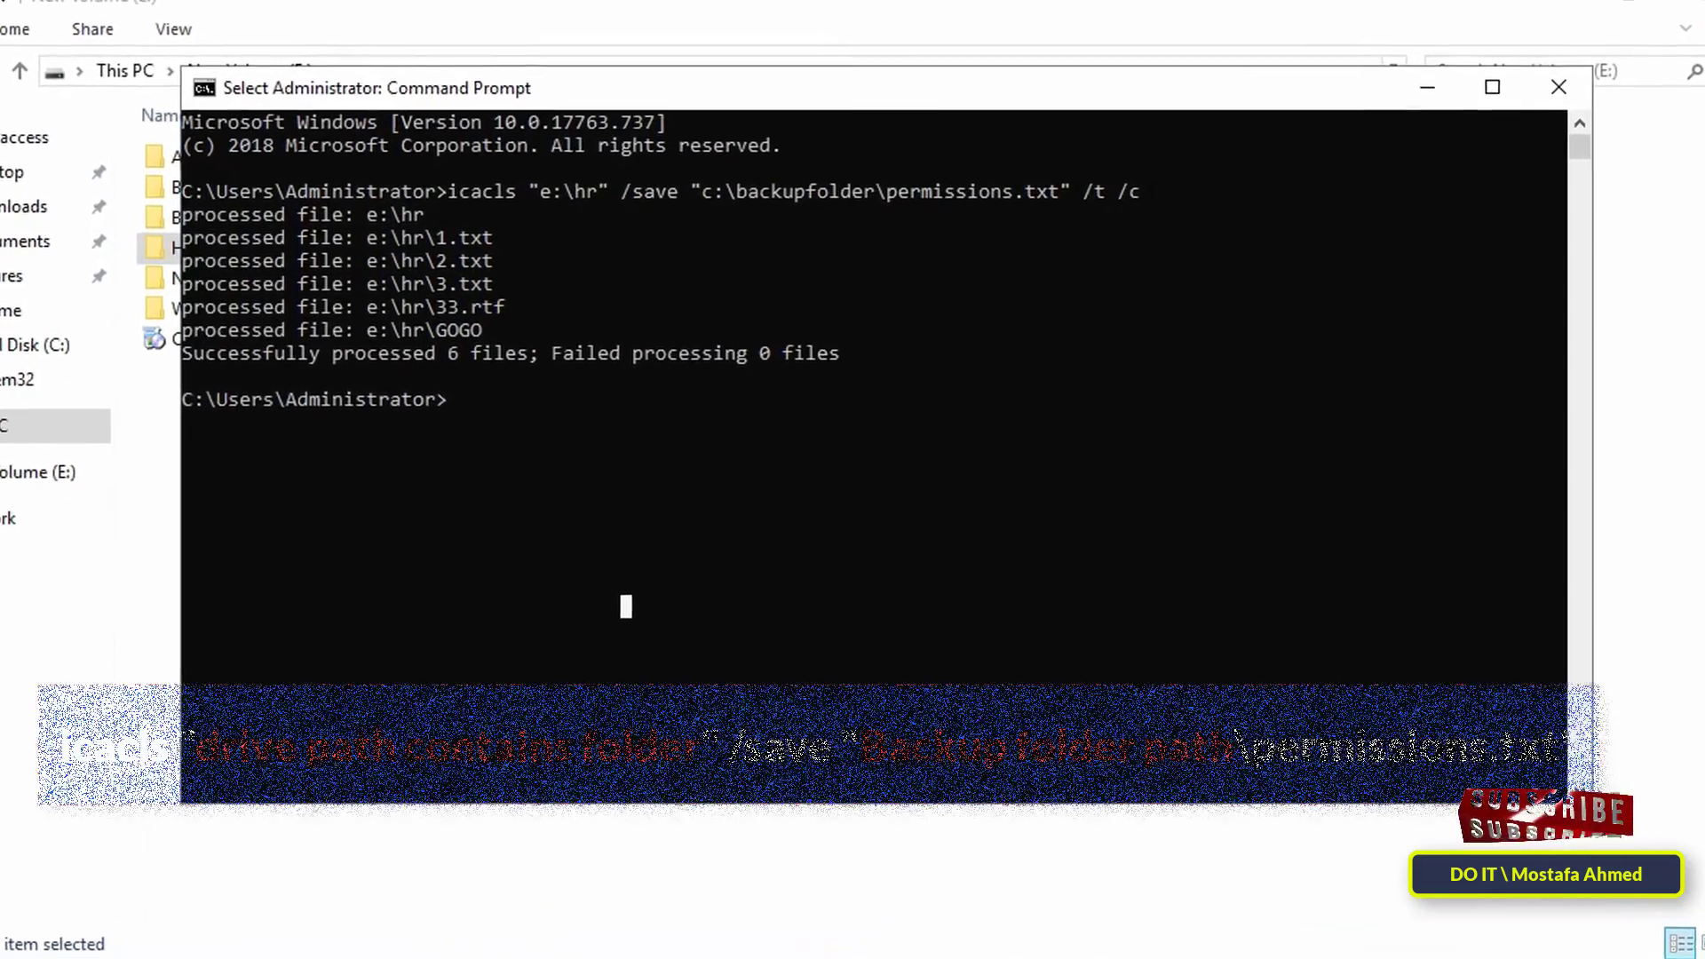
pyautogui.write('icacls ')
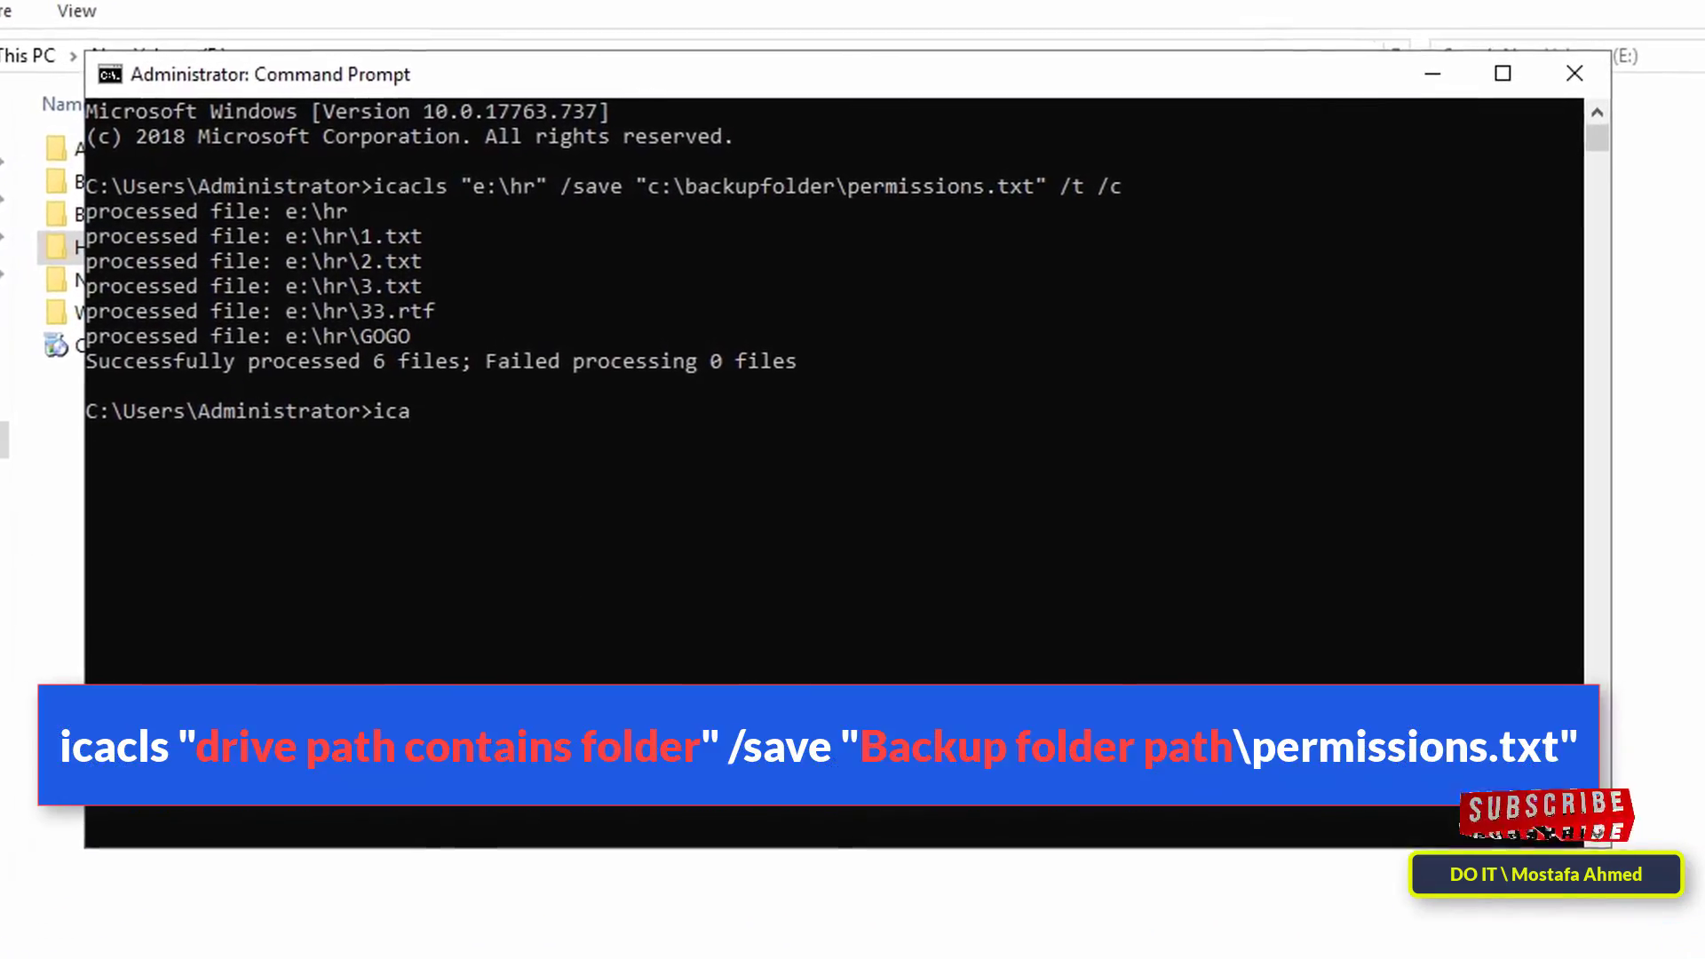
pyautogui.write('"e:')
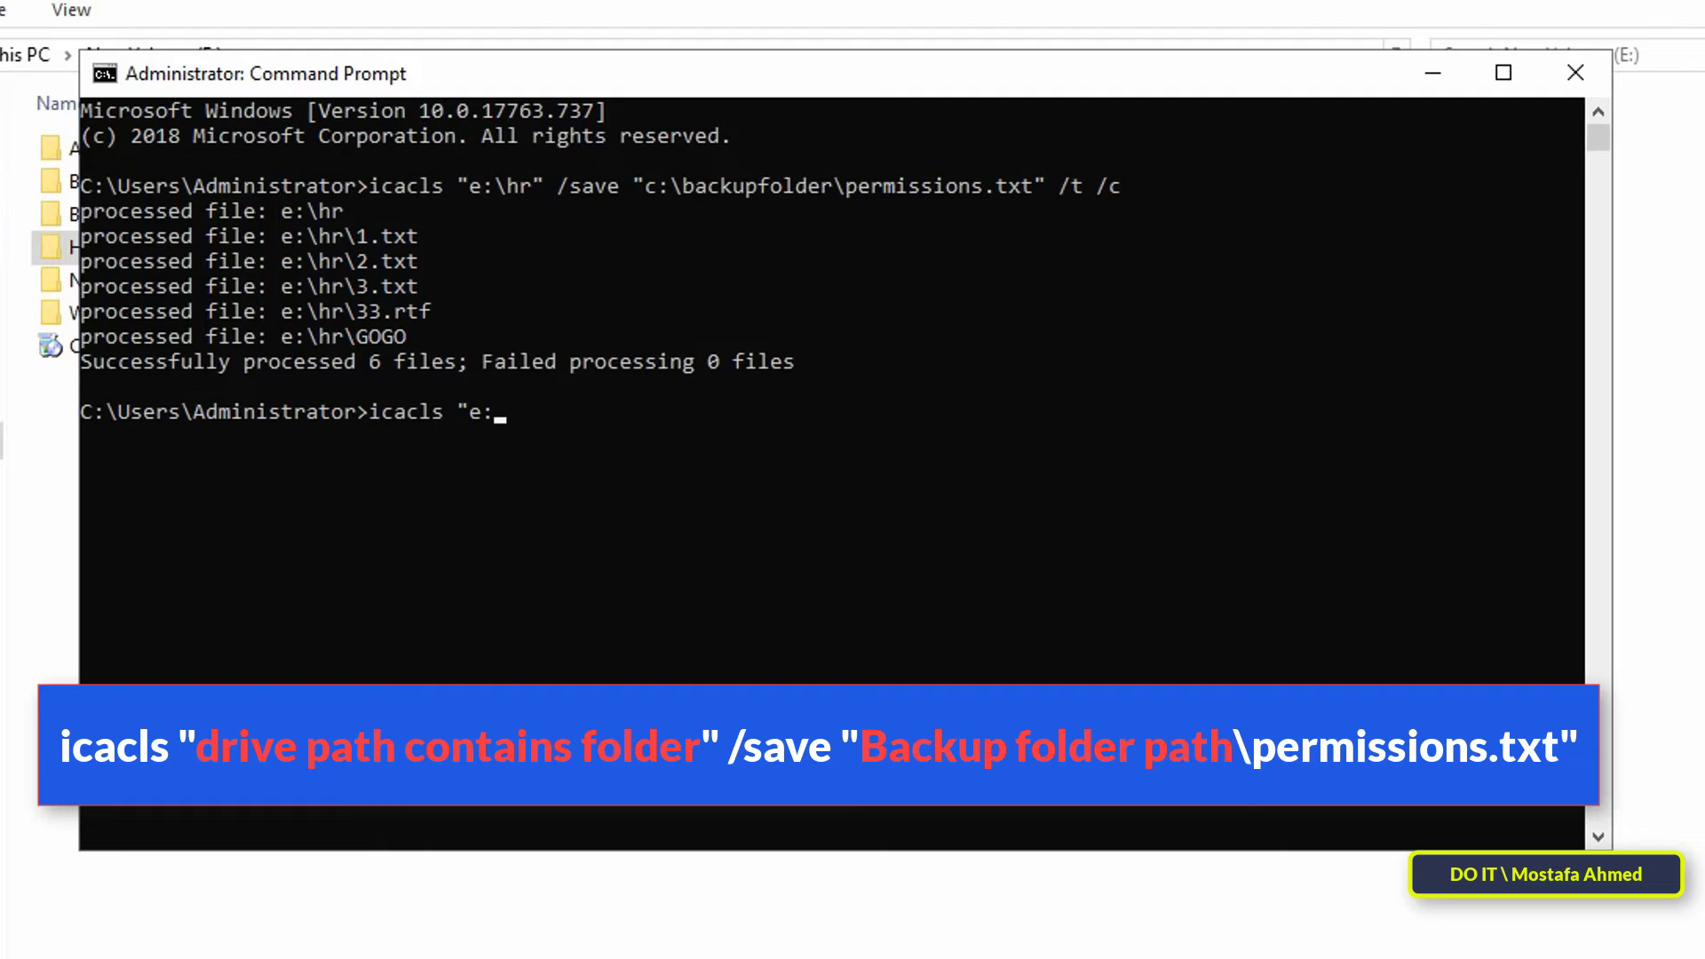
pyautogui.write('"')
pyautogui.write('/restore "c:\\backup')
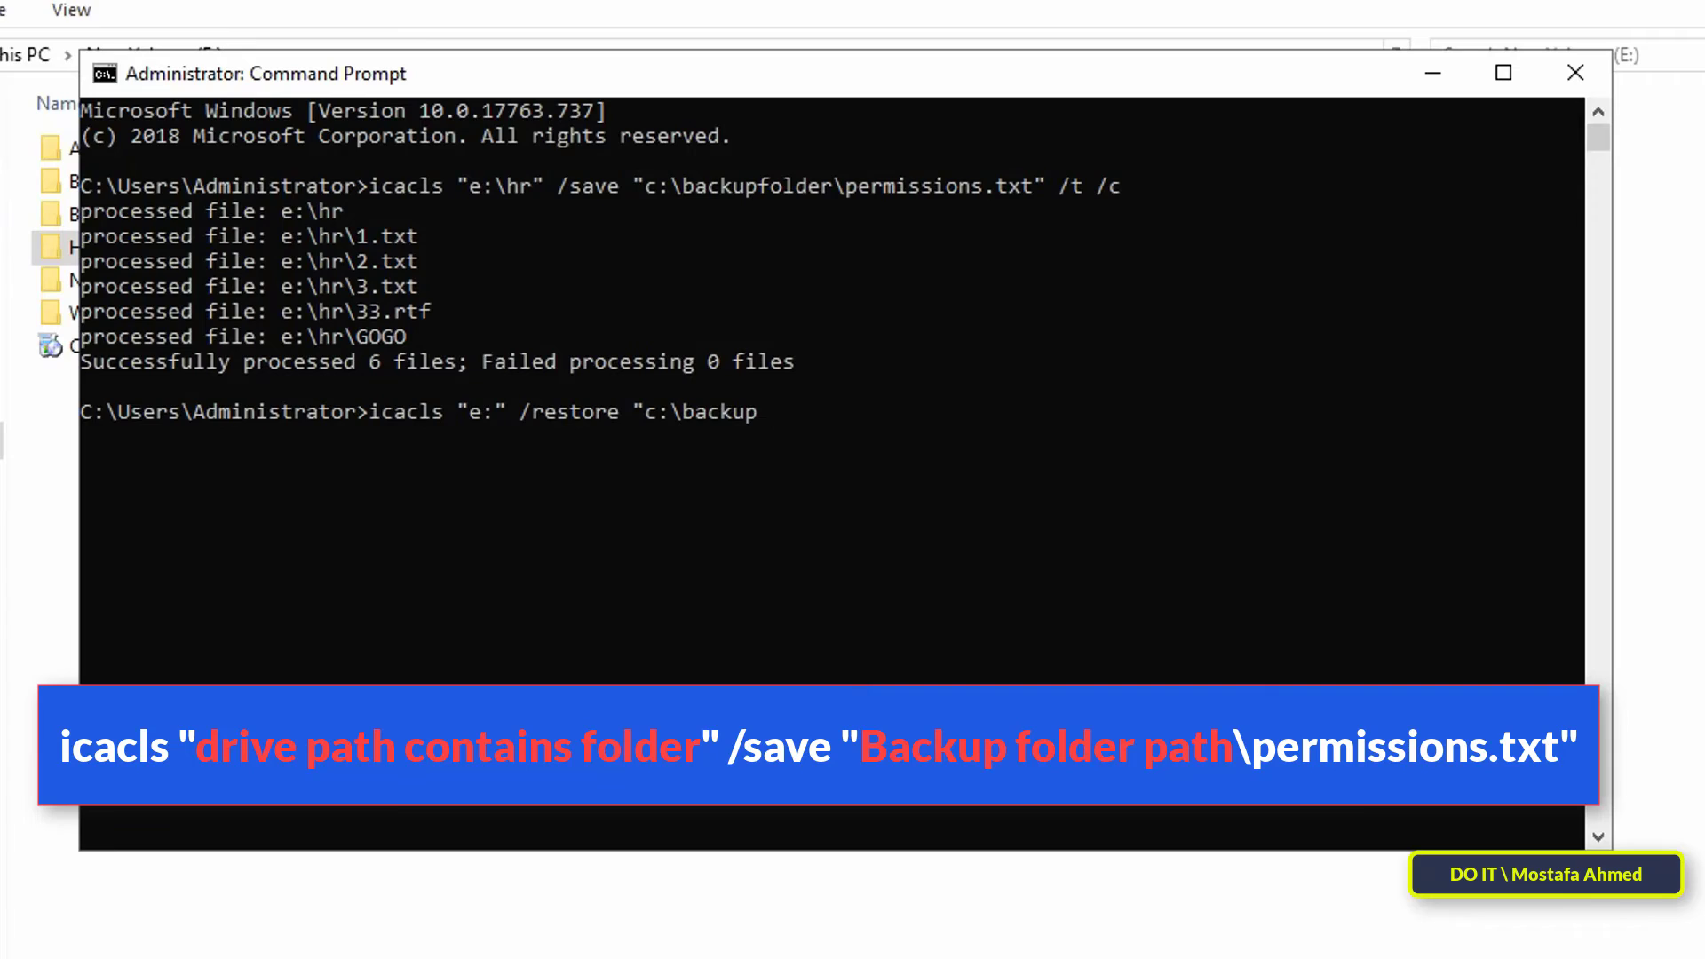
pyautogui.write('folder\\permissions.txt')
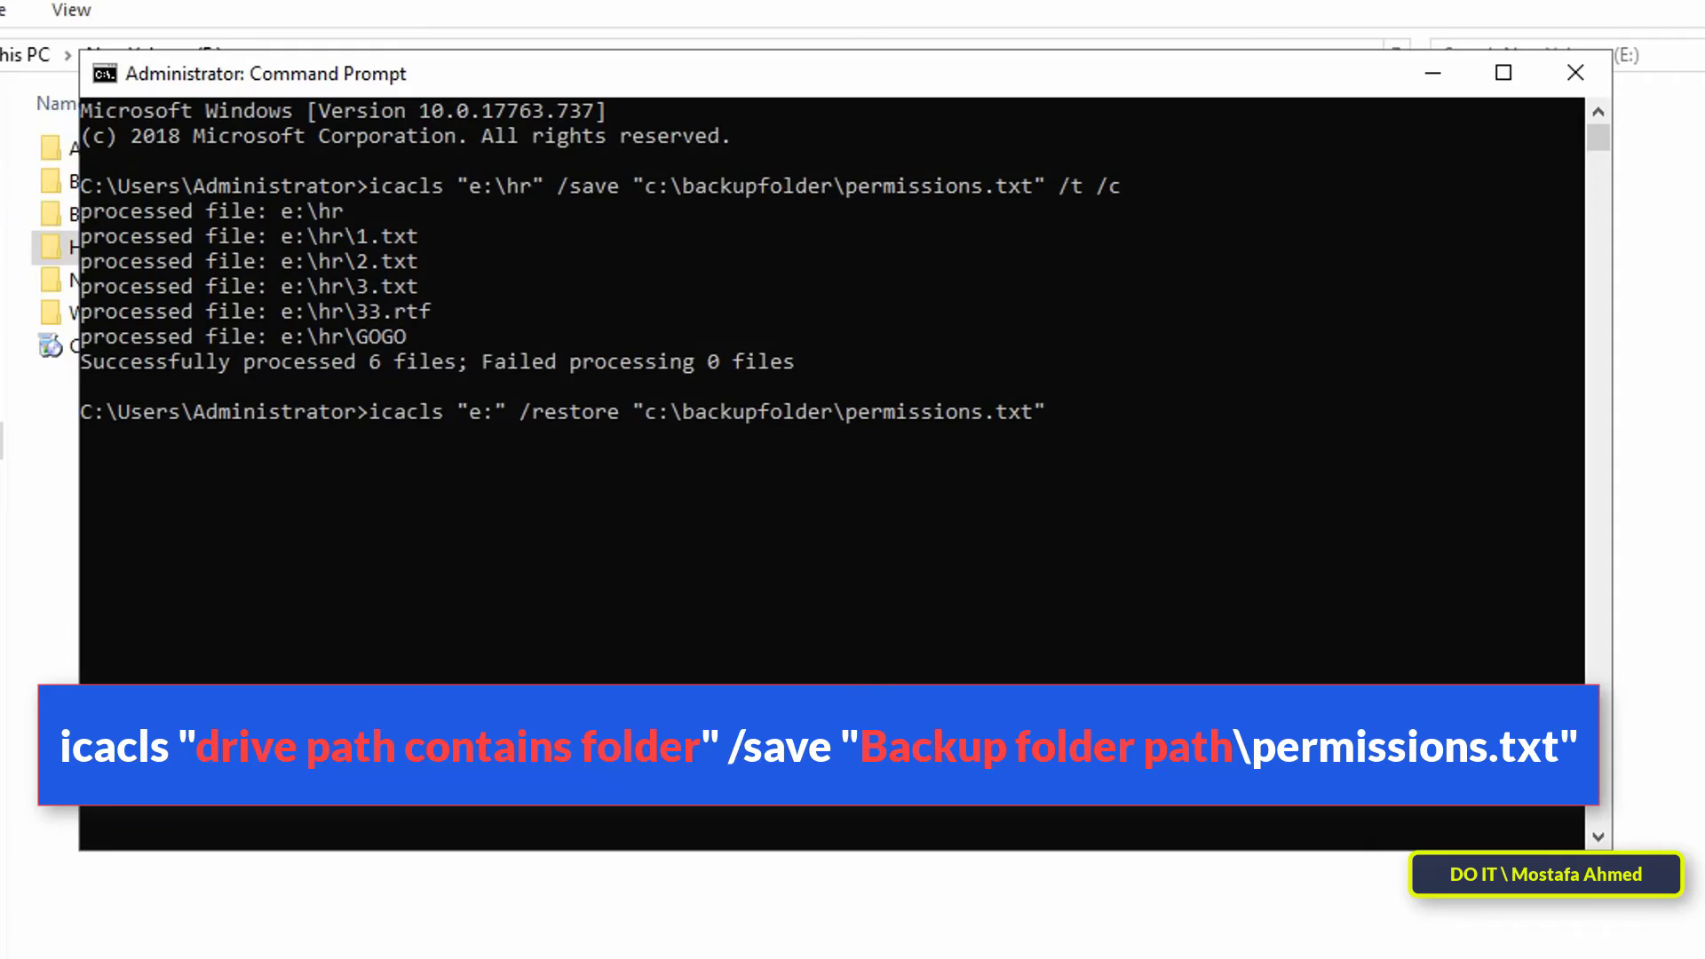
pyautogui.press('Return')
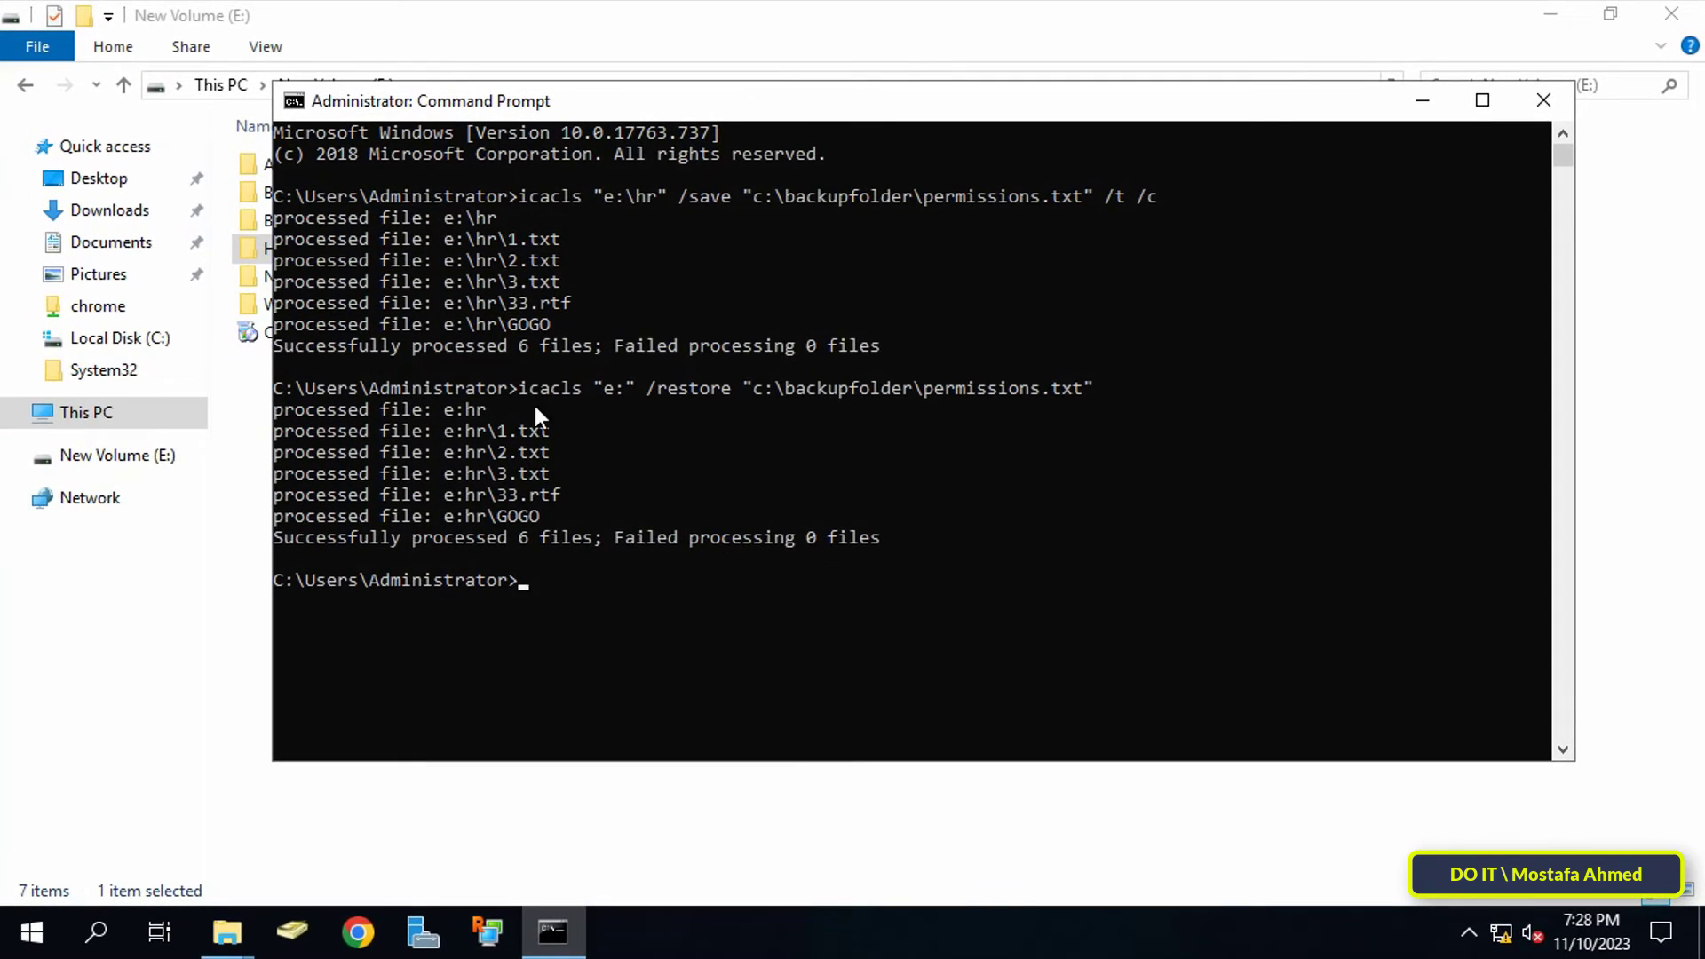
pyautogui.click(711, 803)
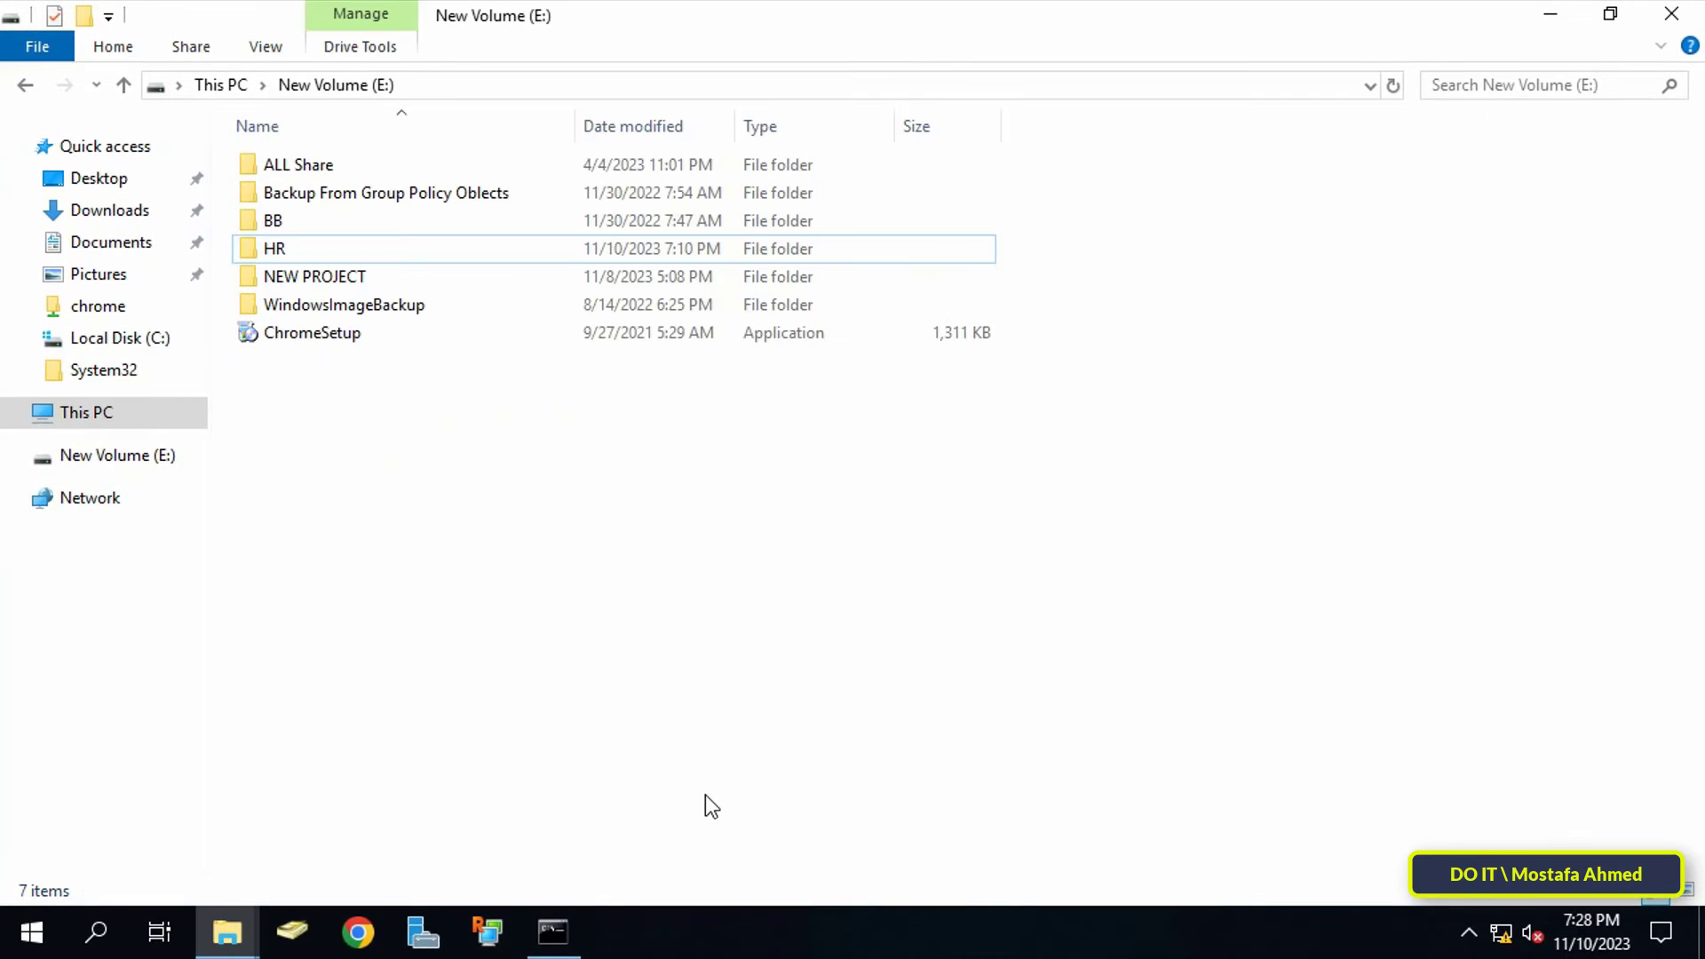
pyautogui.click(271, 249)
pyautogui.rightClick(270, 249)
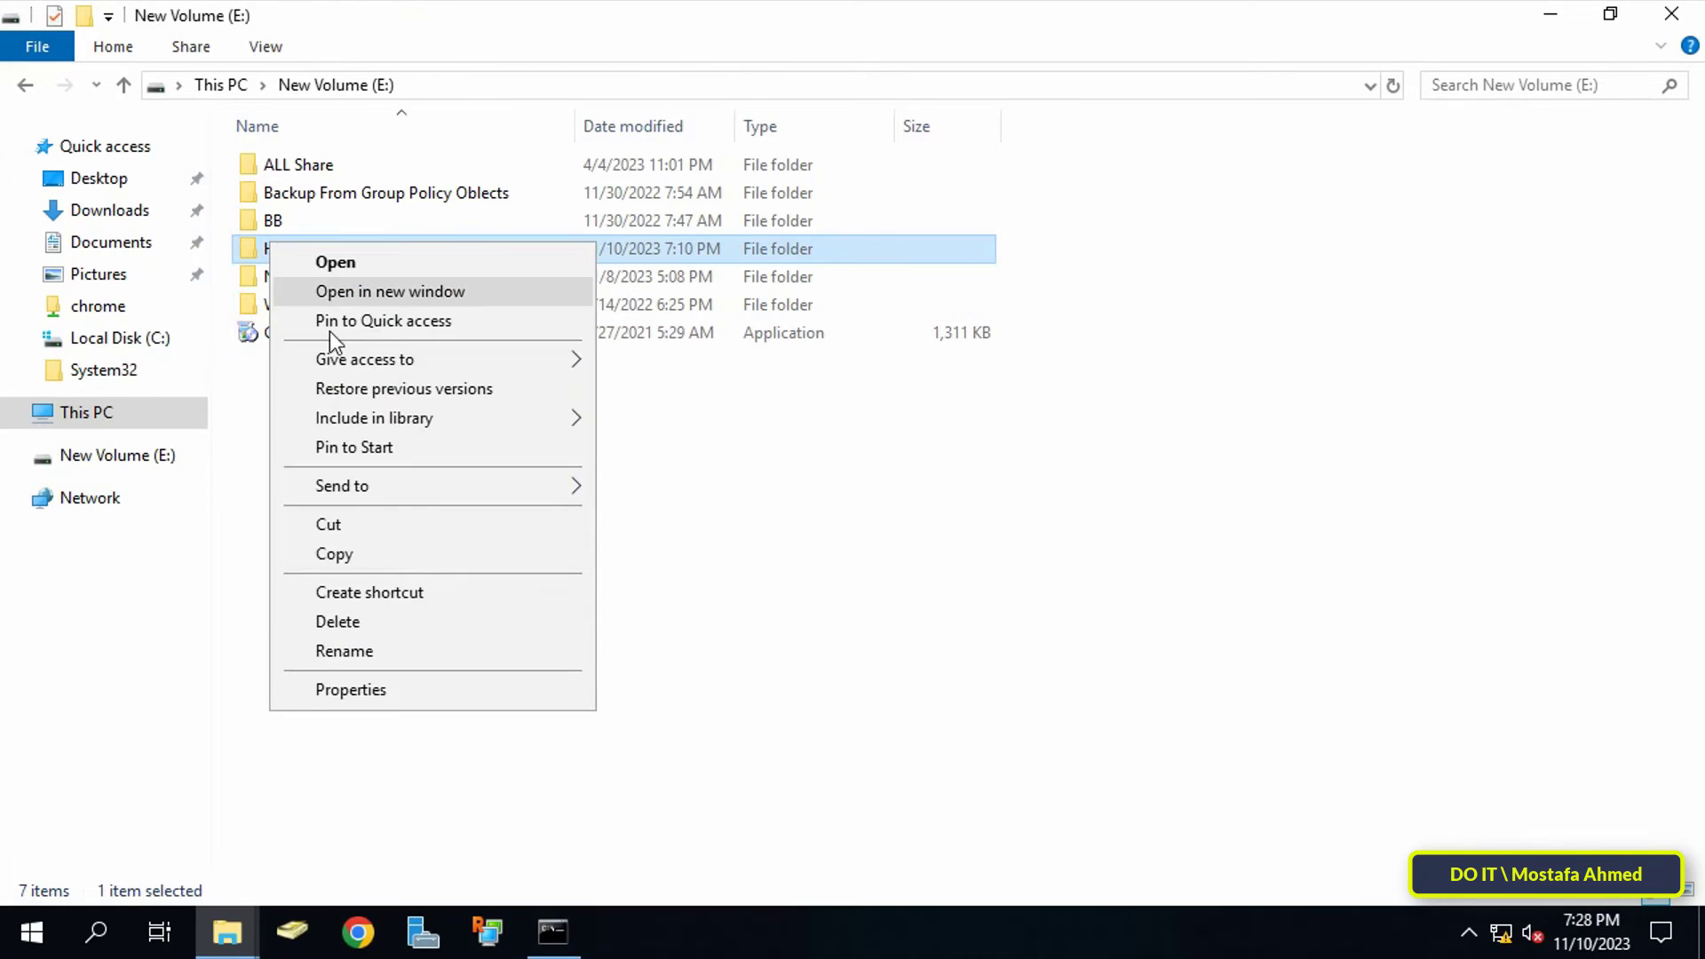
pyautogui.click(424, 691)
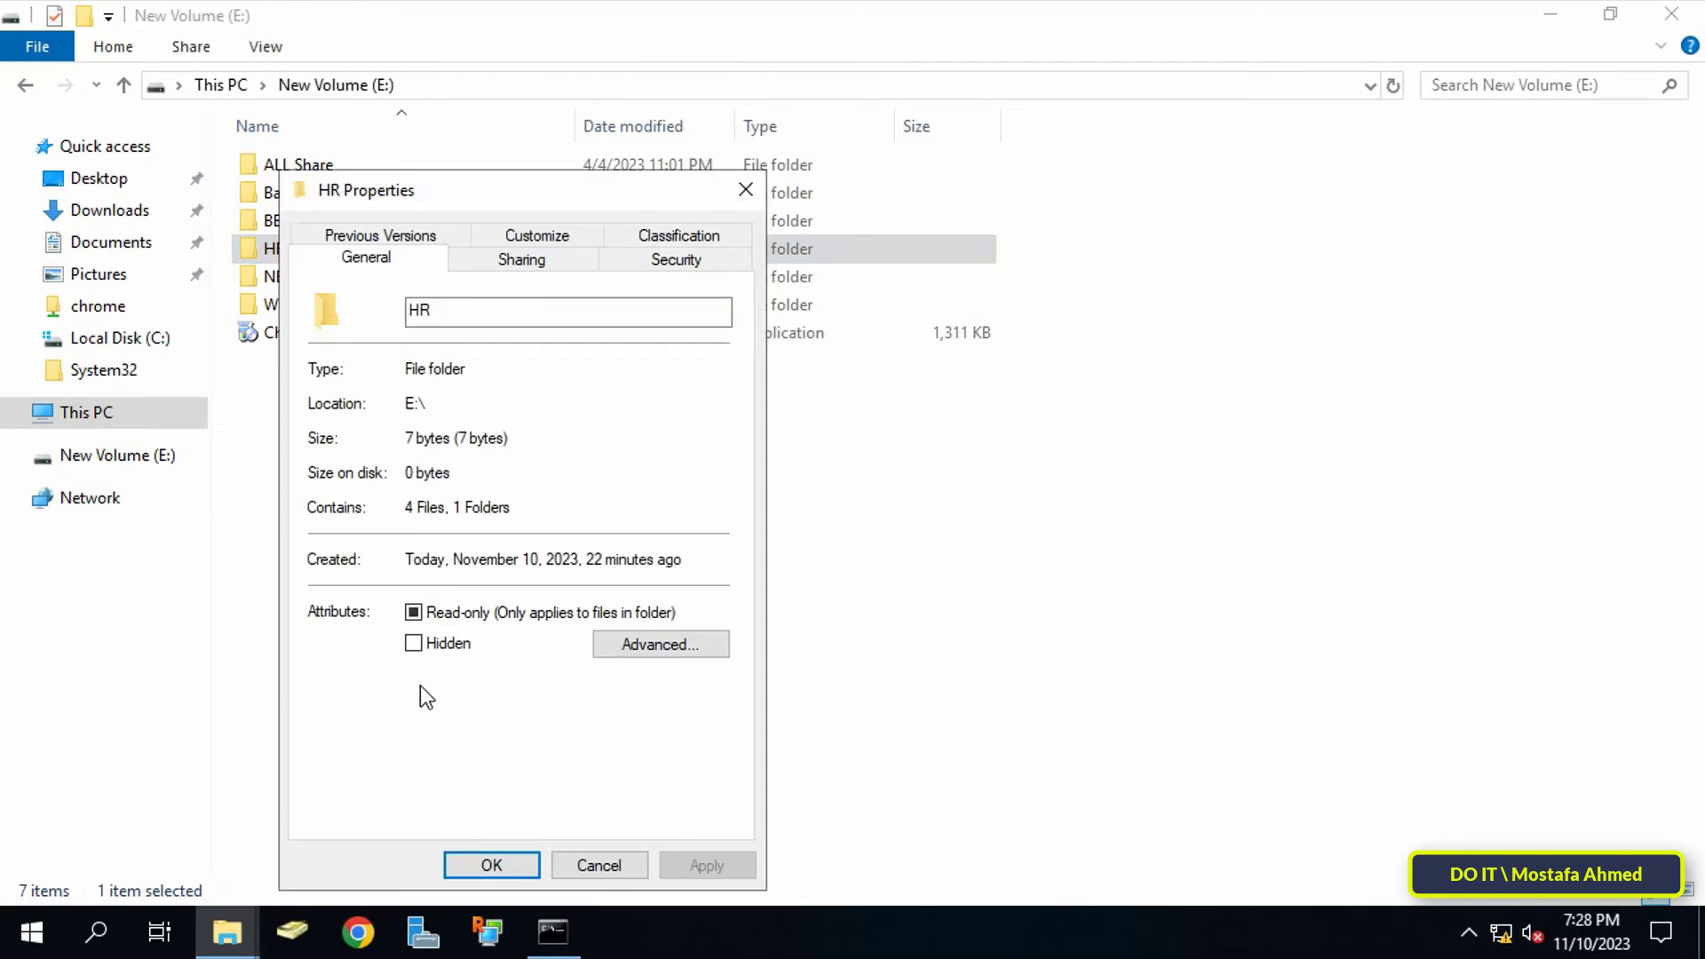
pyautogui.click(670, 268)
pyautogui.click(480, 433)
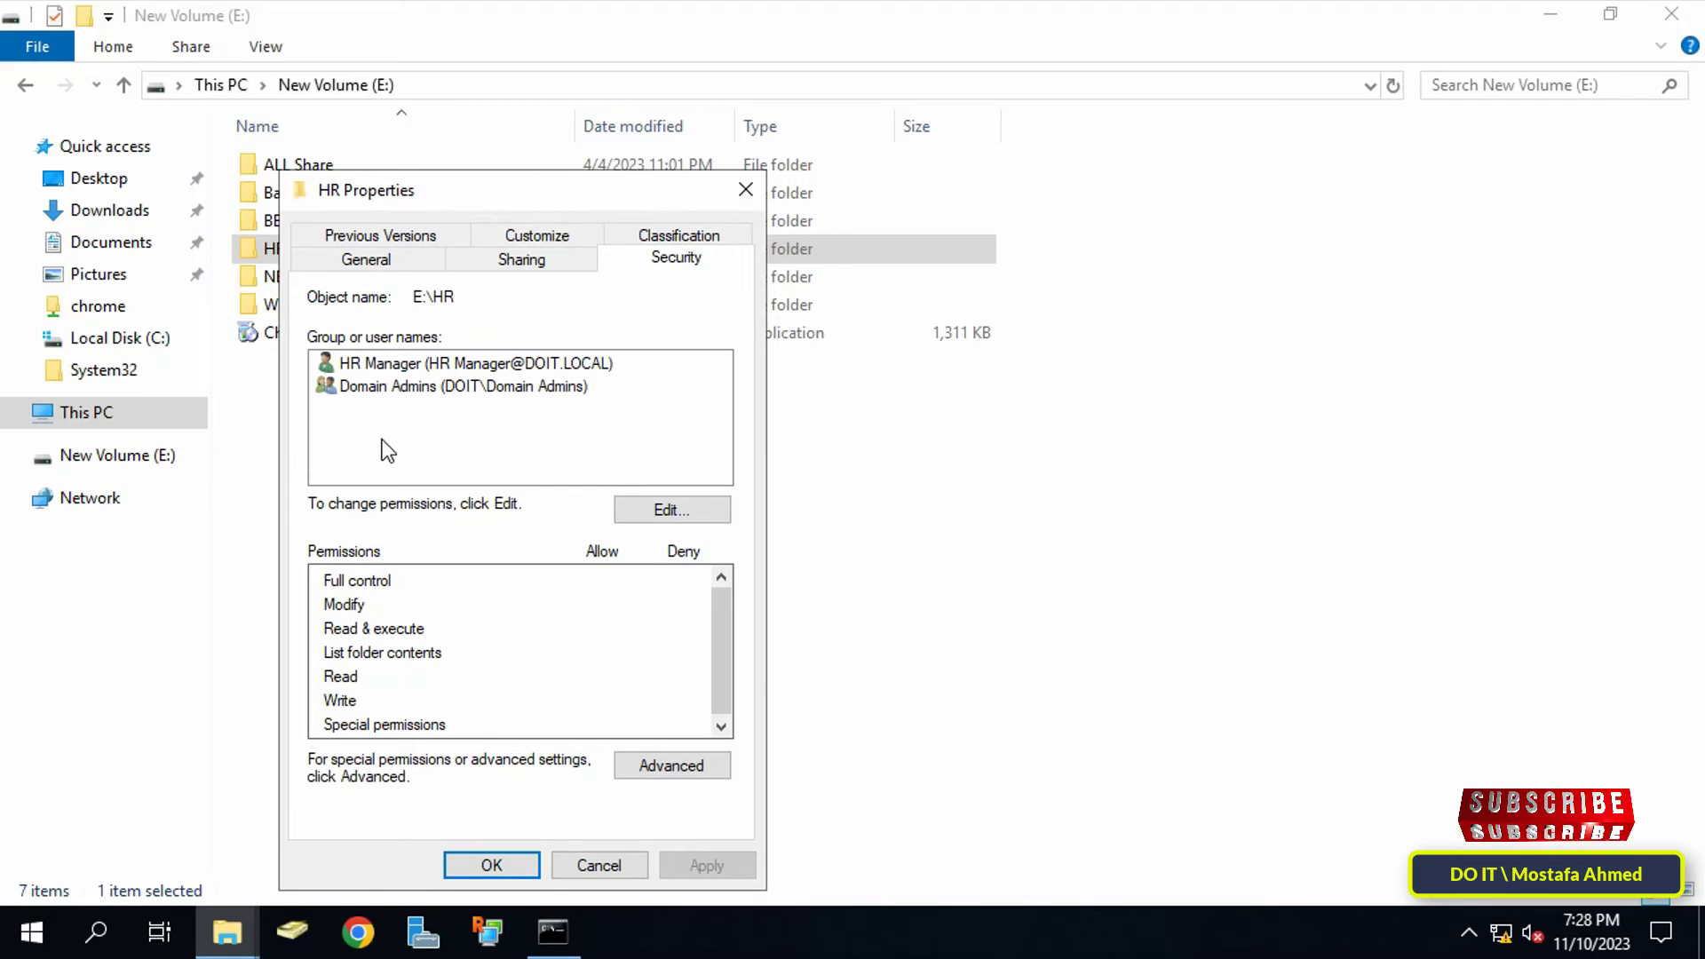
pyautogui.click(491, 866)
pyautogui.click(554, 931)
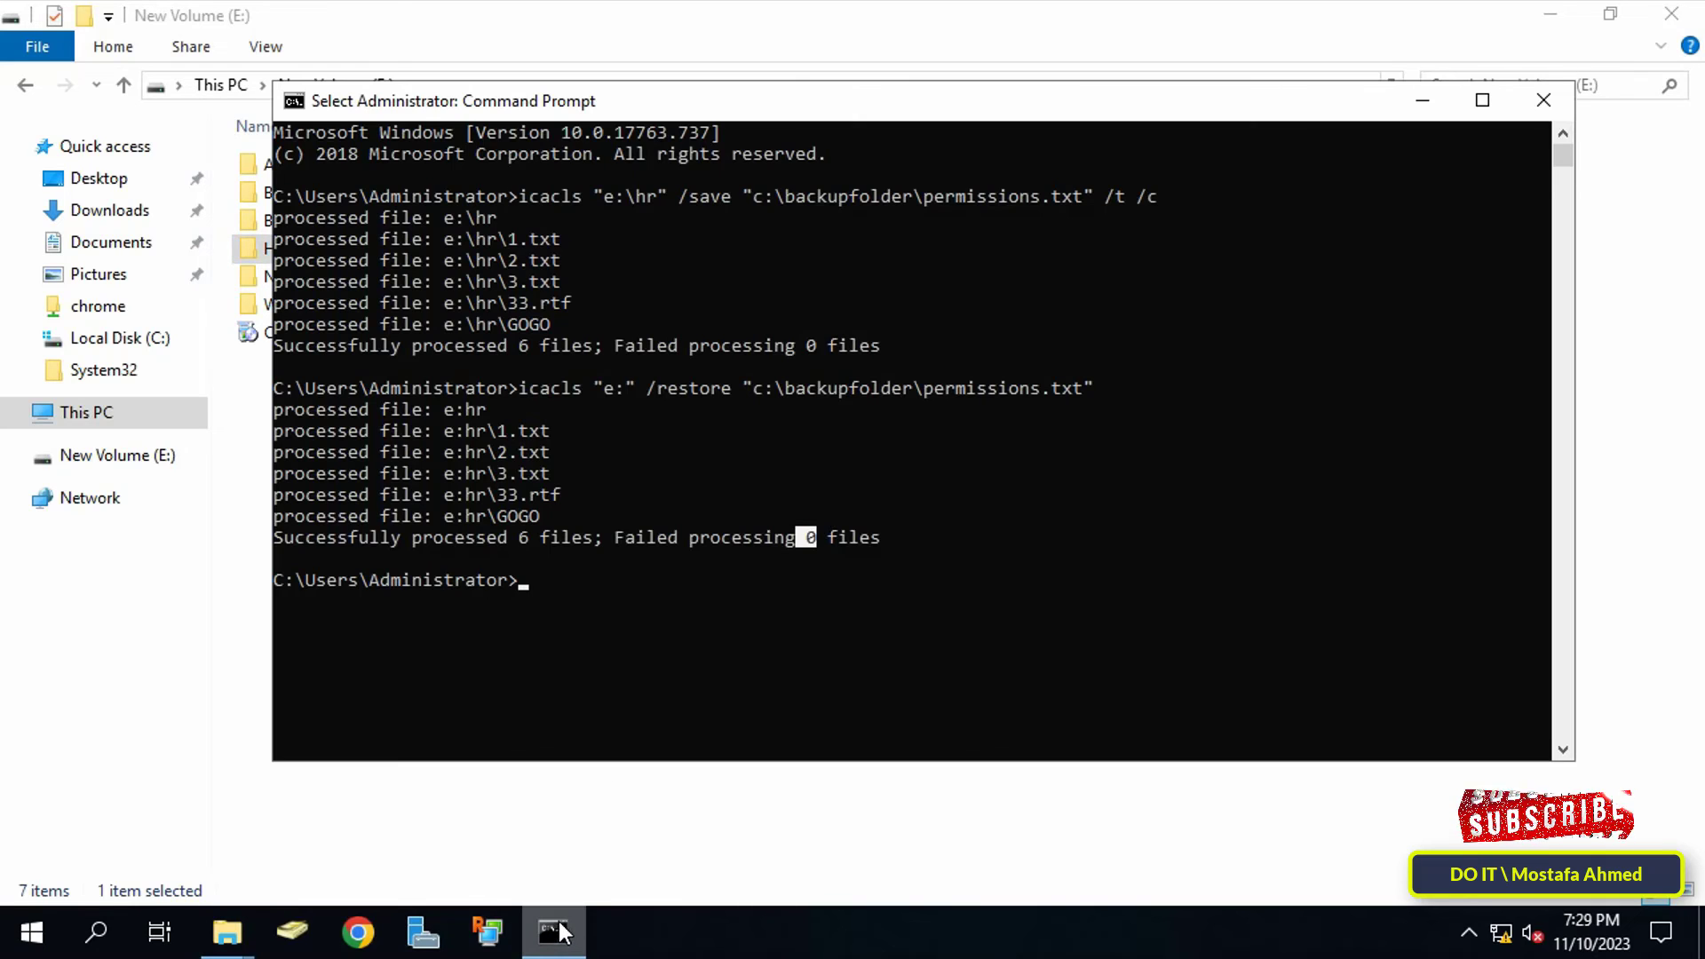